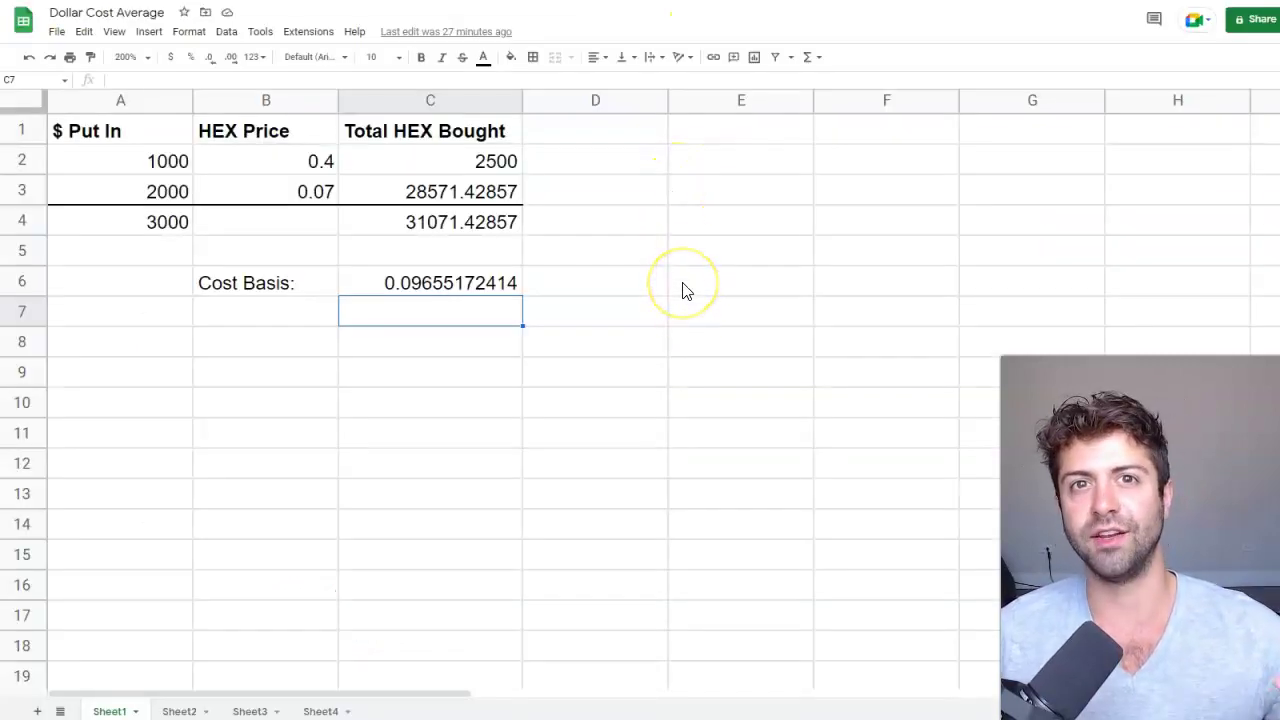
- Open Sheet2 and review each HEX price in B2:B6, then the cost basis formula in C9
left_click(675, 328)
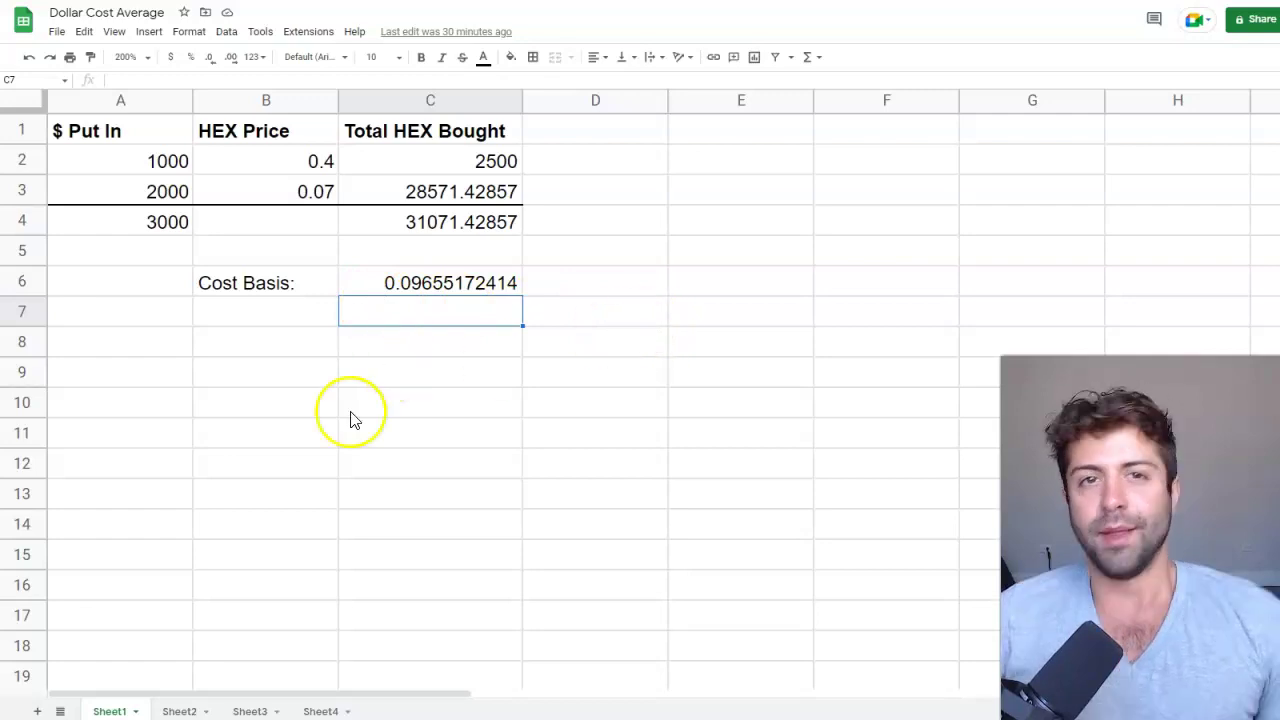
left_click(179, 711)
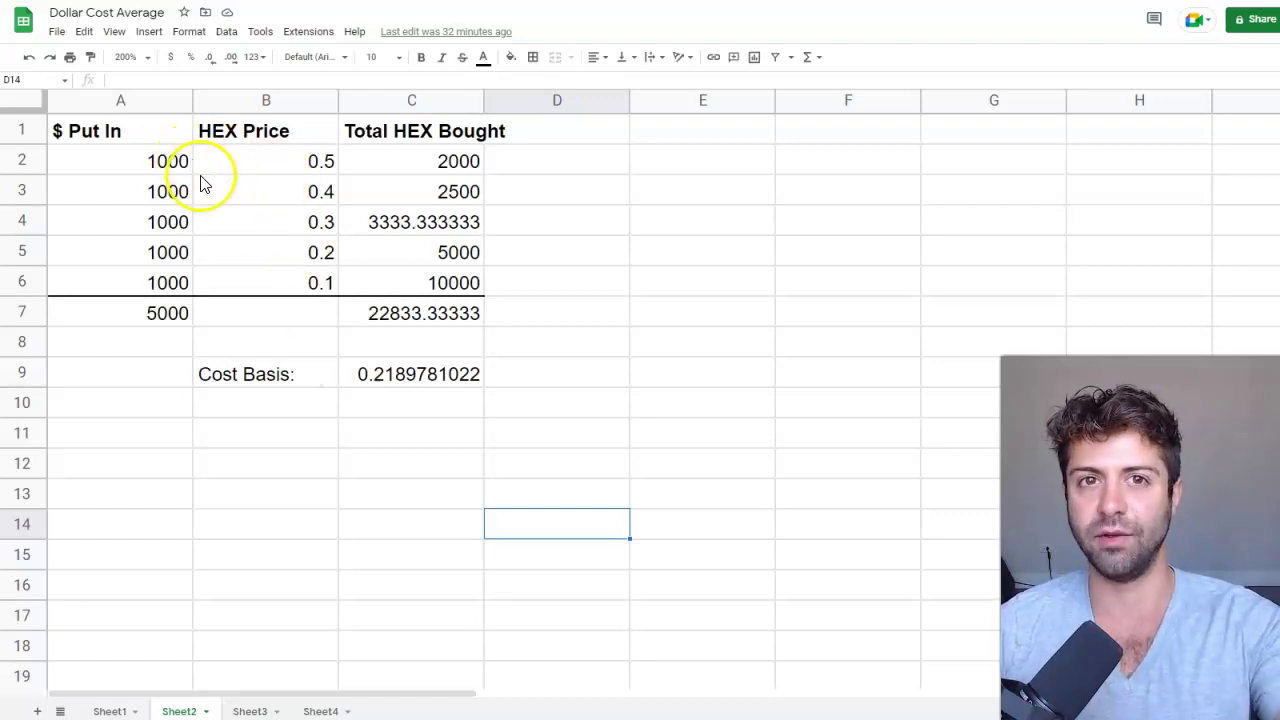
left_click(302, 166)
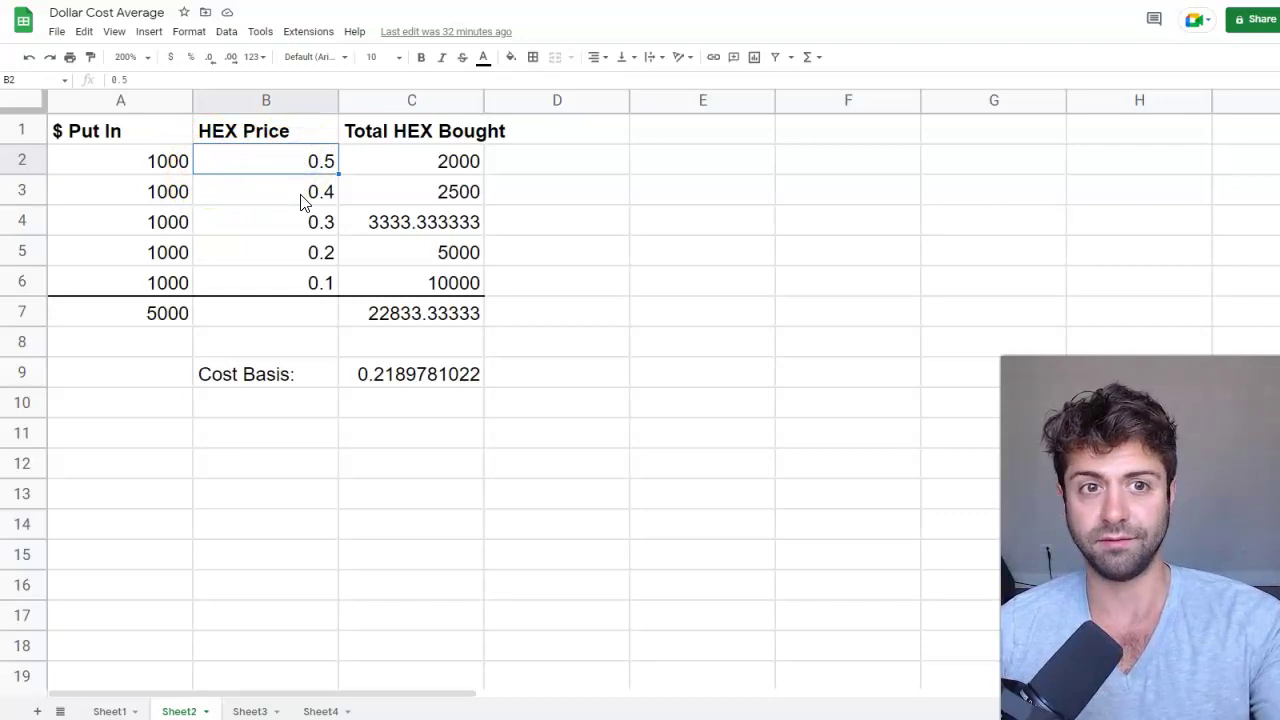
left_click(304, 194)
left_click(306, 223)
left_click(318, 250)
left_click(316, 285)
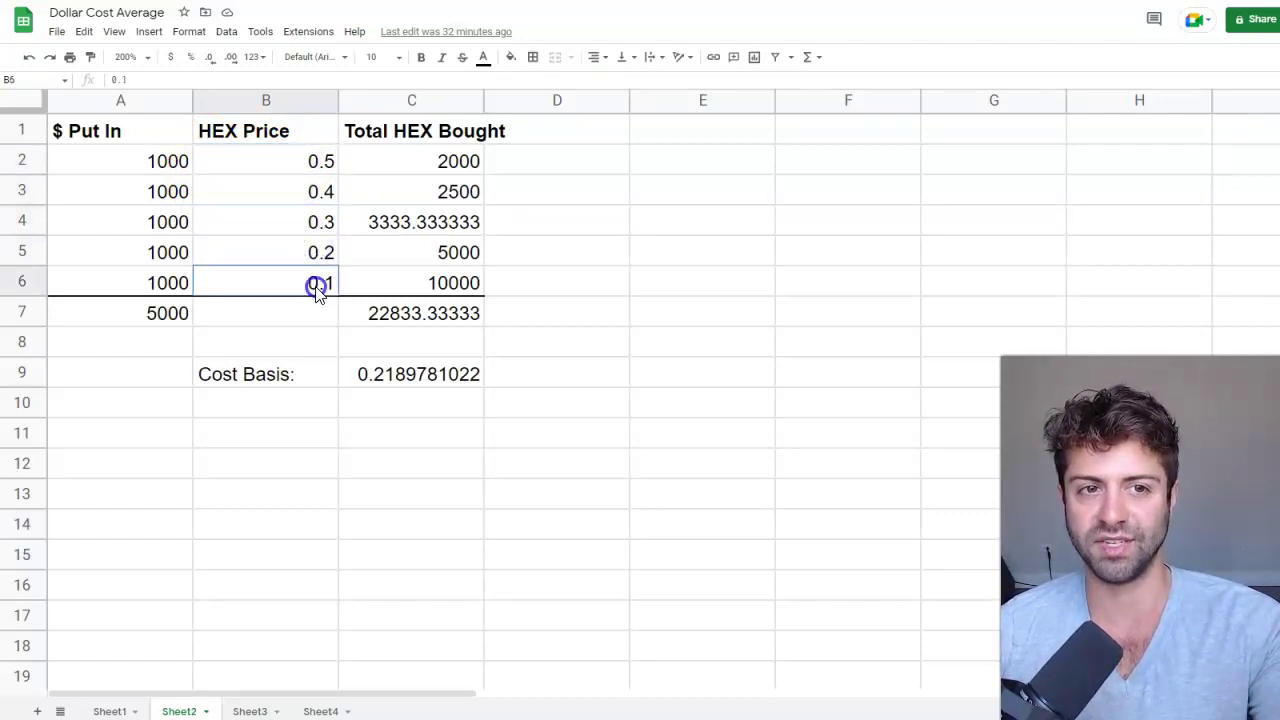
left_click(416, 374)
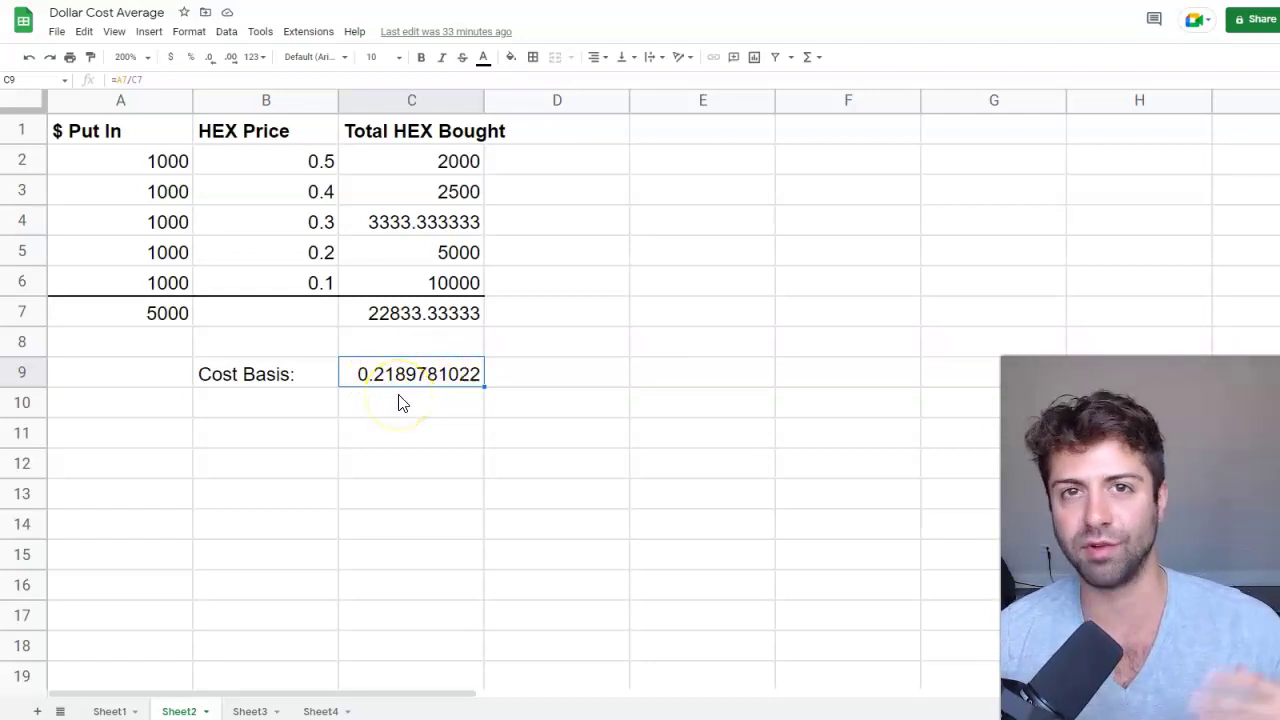
- Open Sheet3 and examine the first purchase row: amount put in, HEX price and the total HEX bought formula
left_click(250, 711)
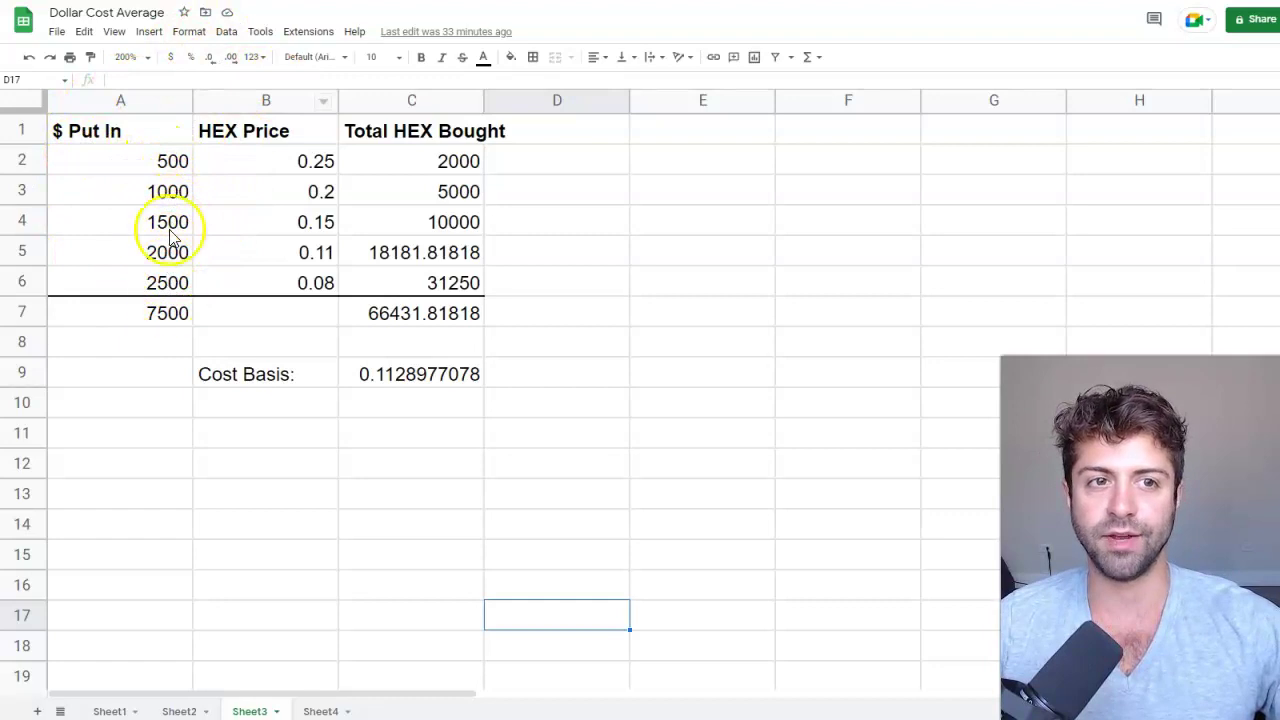
left_click(303, 163)
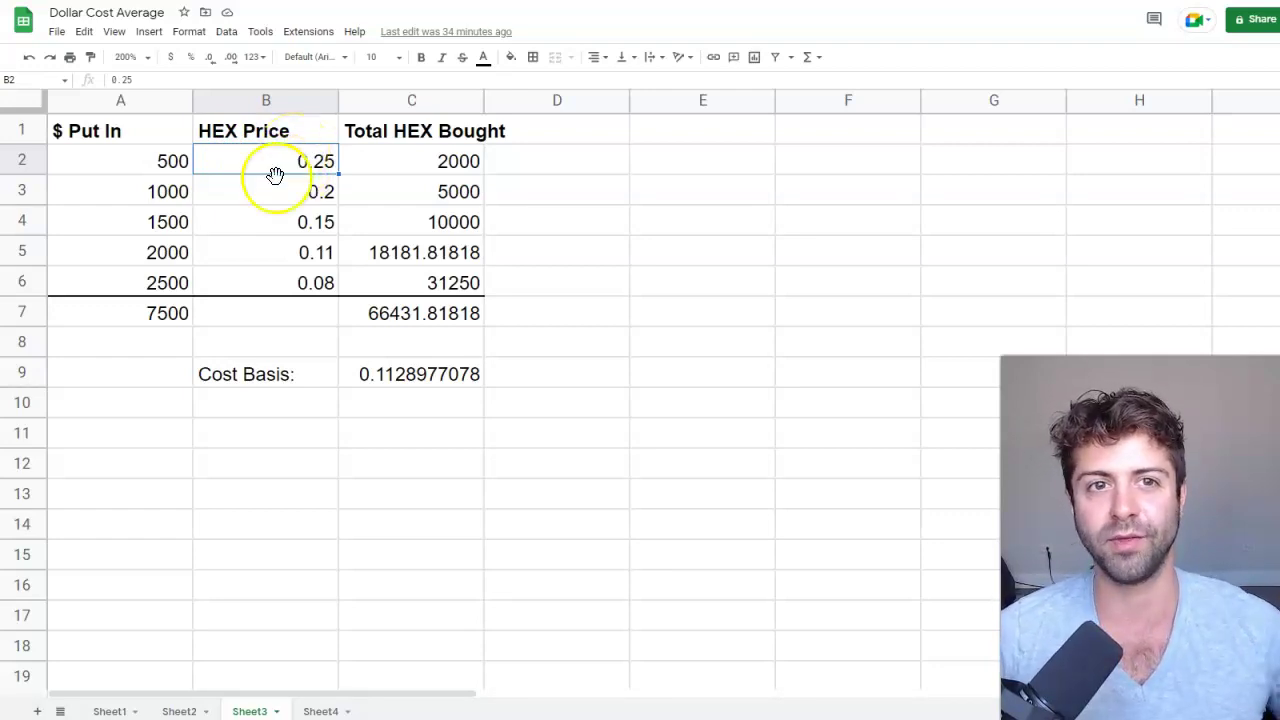
left_click(150, 172)
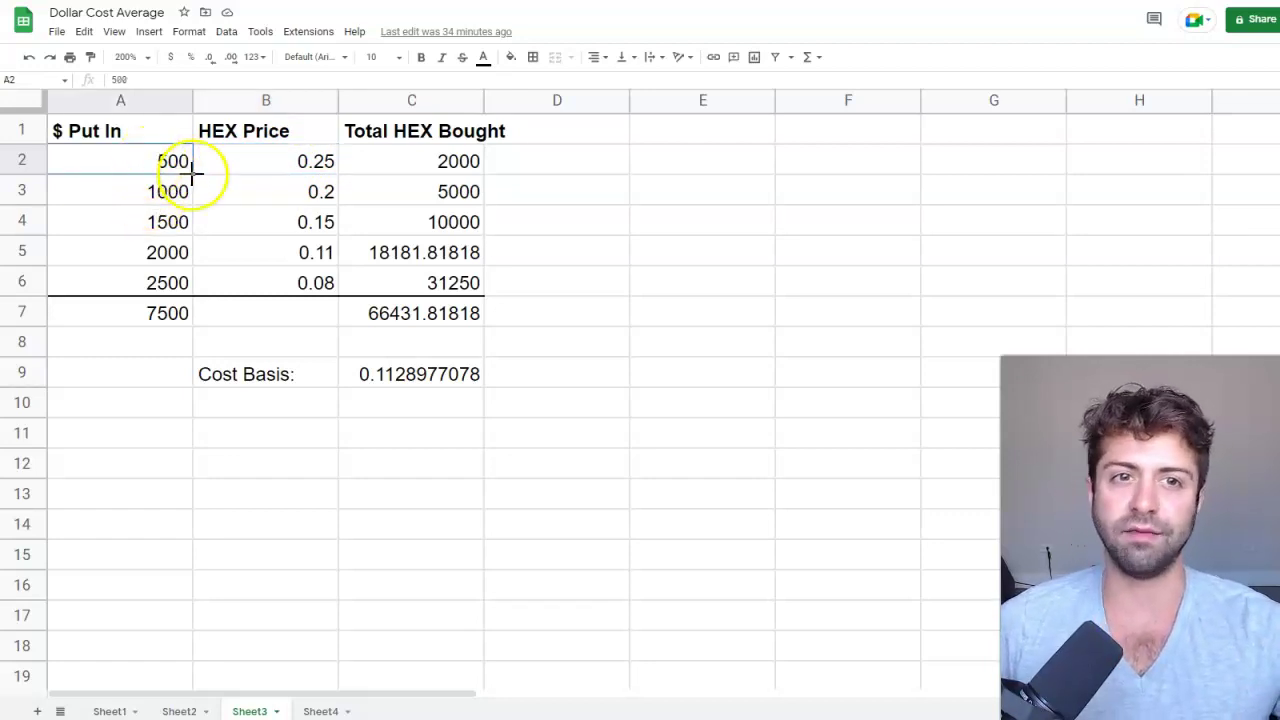
left_click(295, 166)
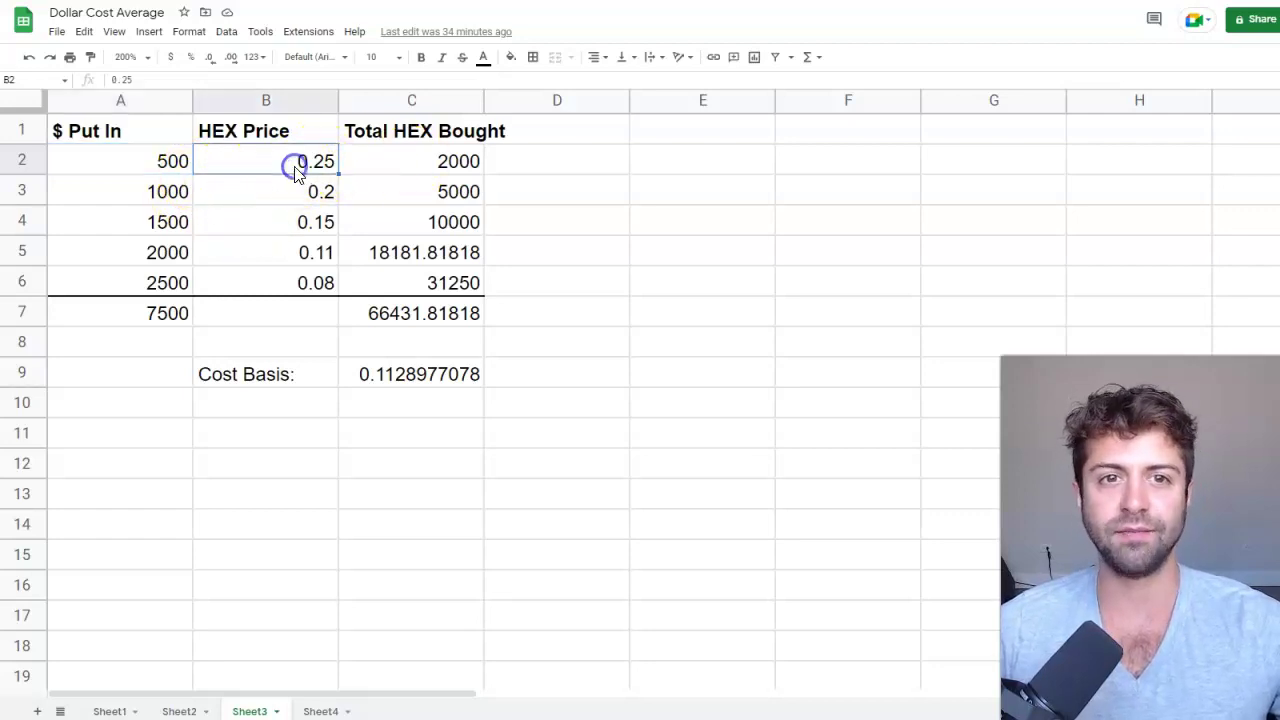
left_click(451, 166)
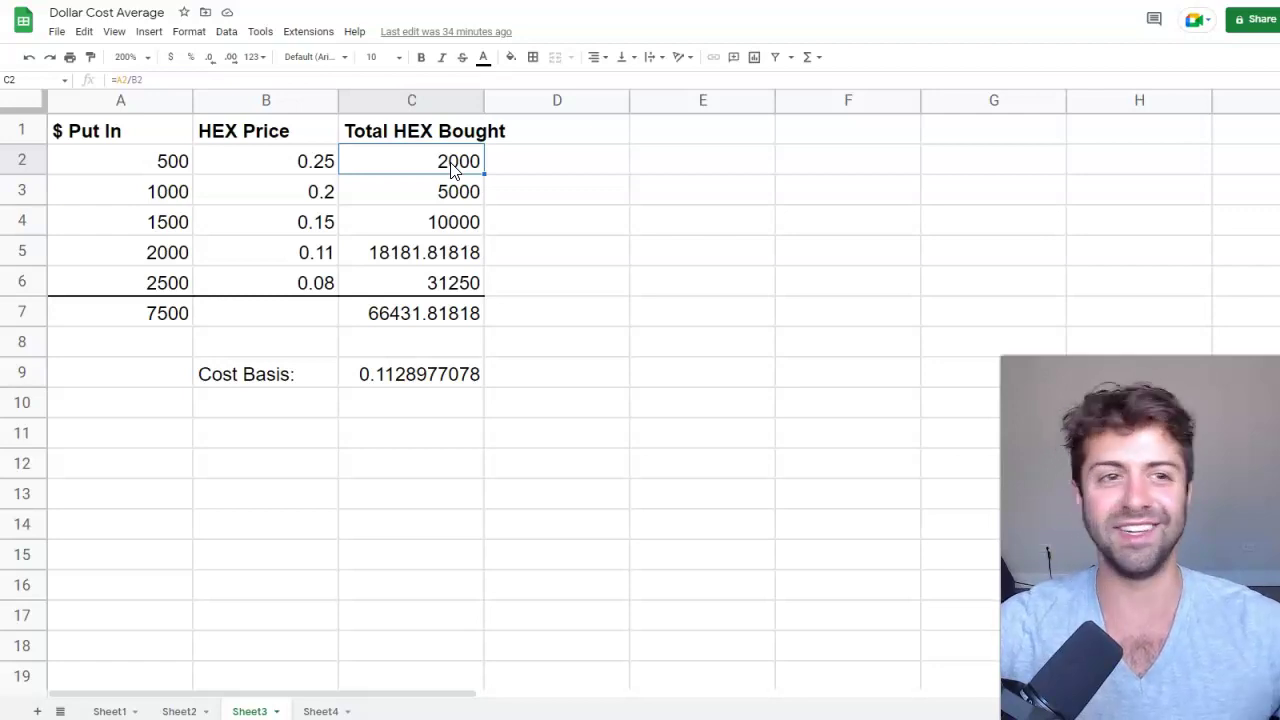
- Compare the amounts put in with the HEX prices for the purchases in rows 3 to 6
left_click(162, 199)
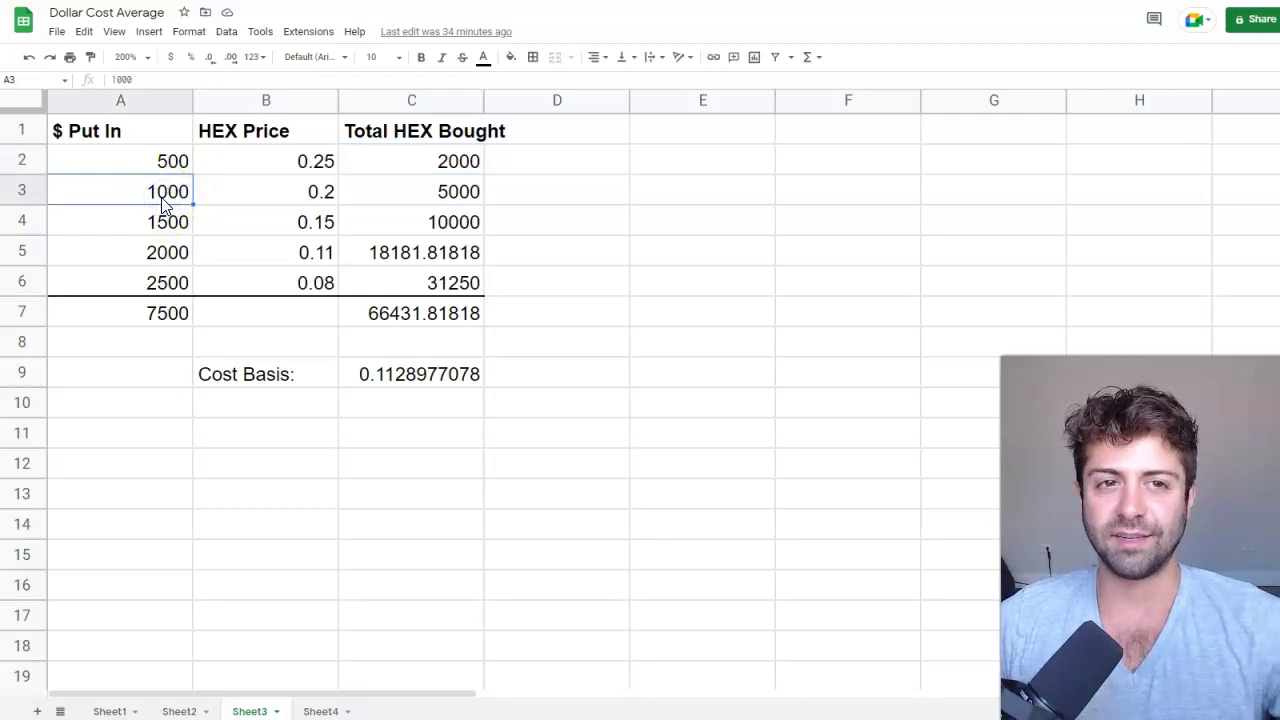
left_click(320, 195)
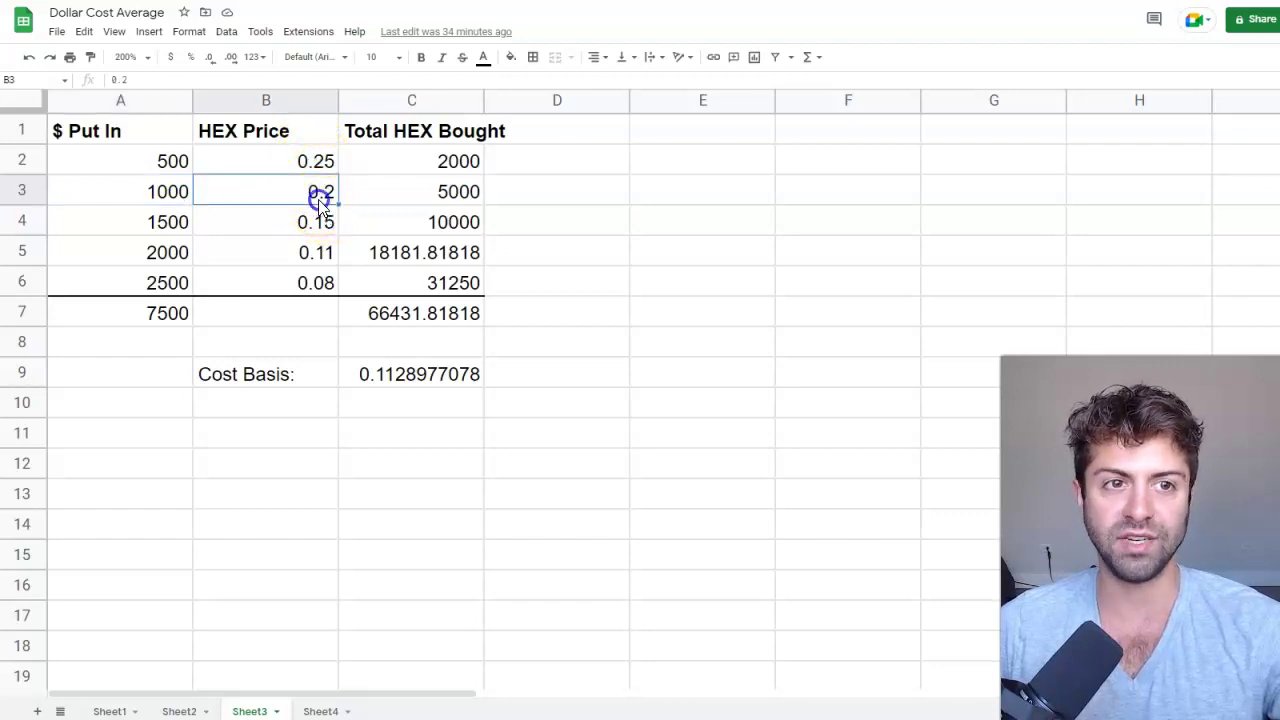
left_click(166, 201)
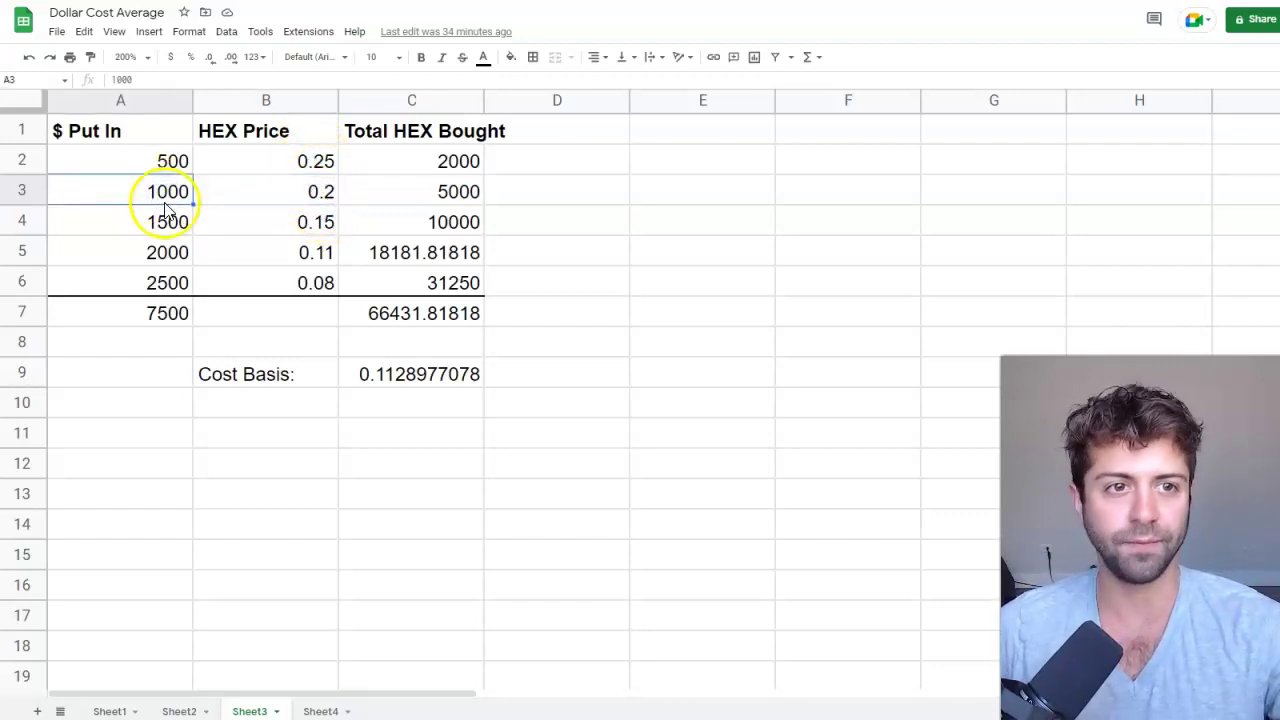
left_click(307, 228)
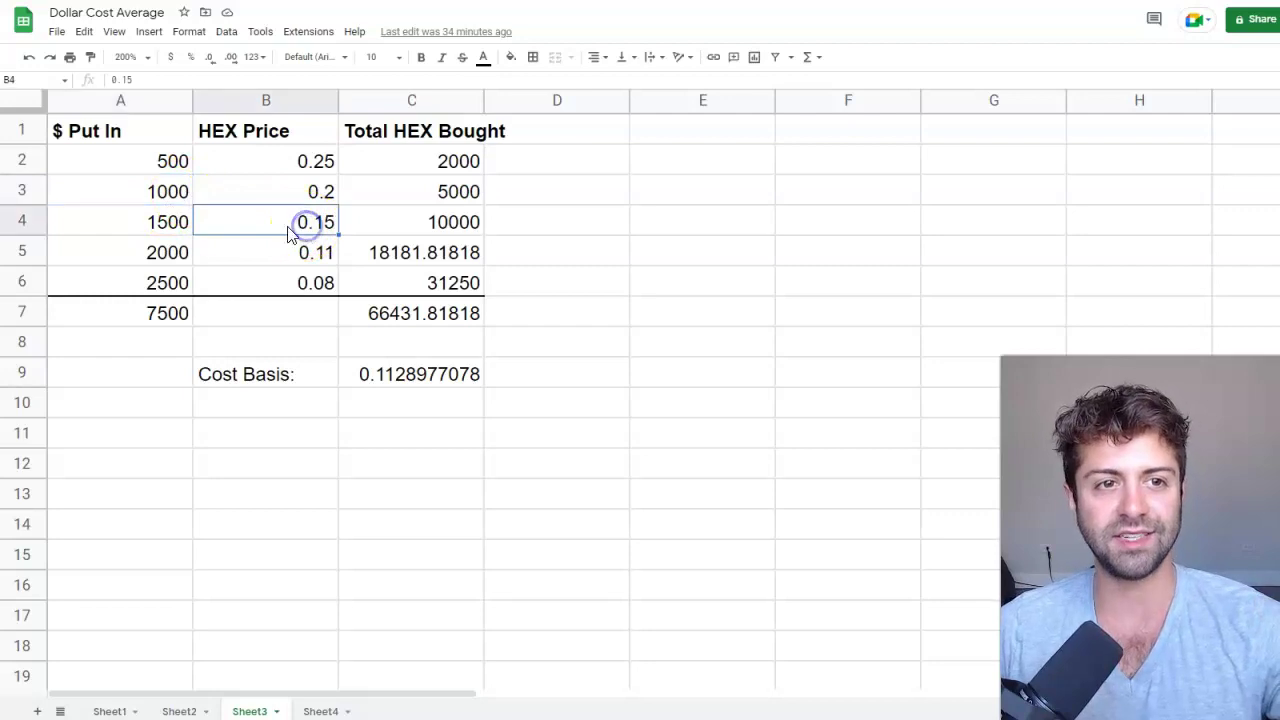
left_click(172, 229)
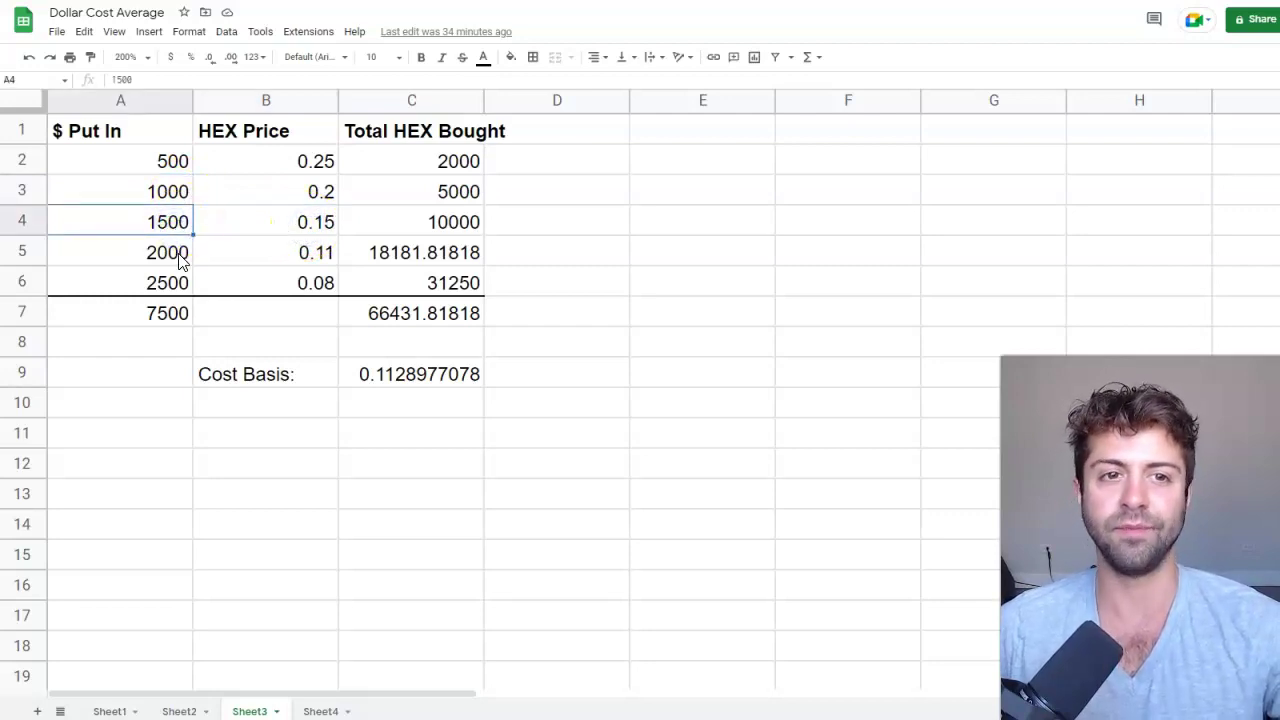
left_click(303, 252)
left_click(171, 258)
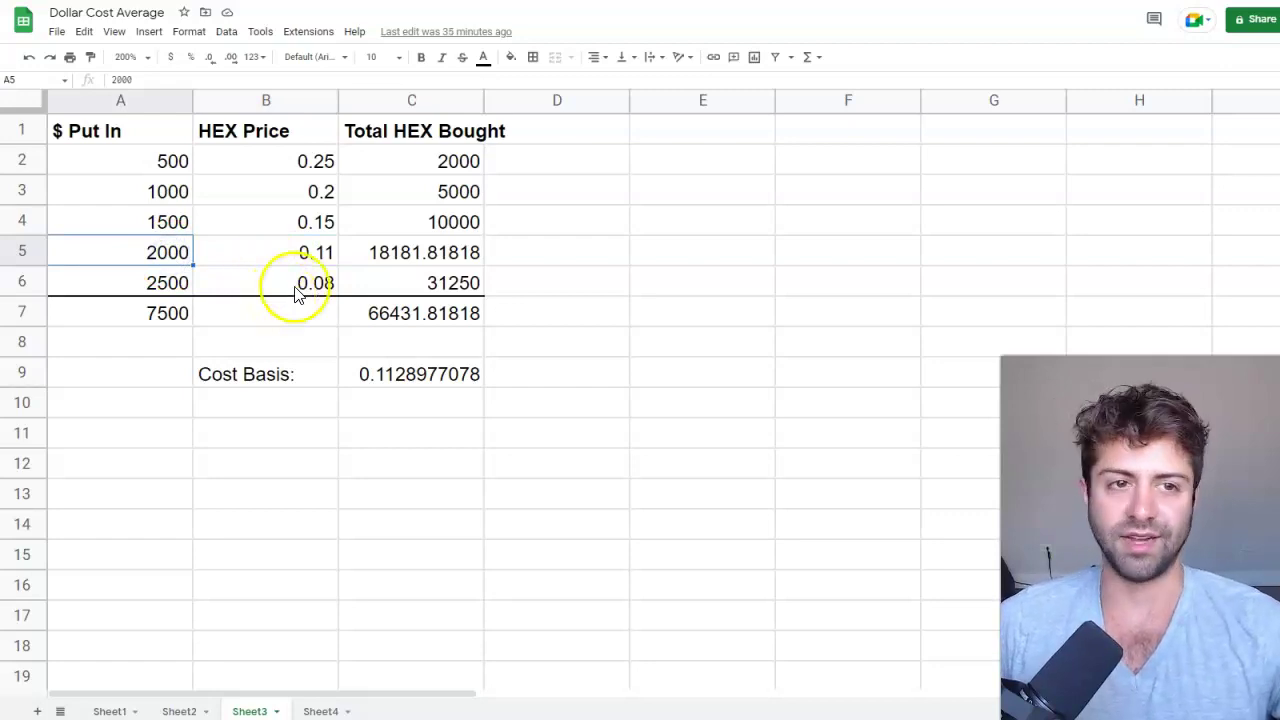
left_click(174, 288)
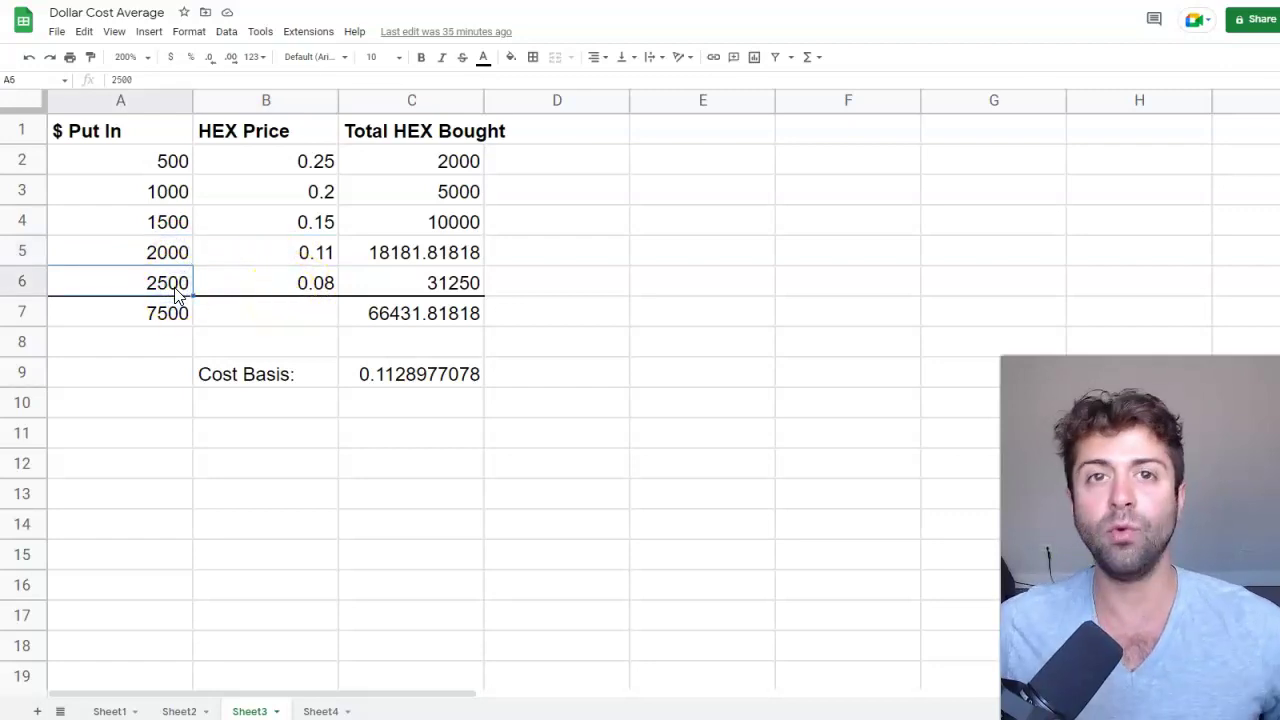
- Review the HEX Price entries one by one and select the whole range B2:B6
left_click(316, 170)
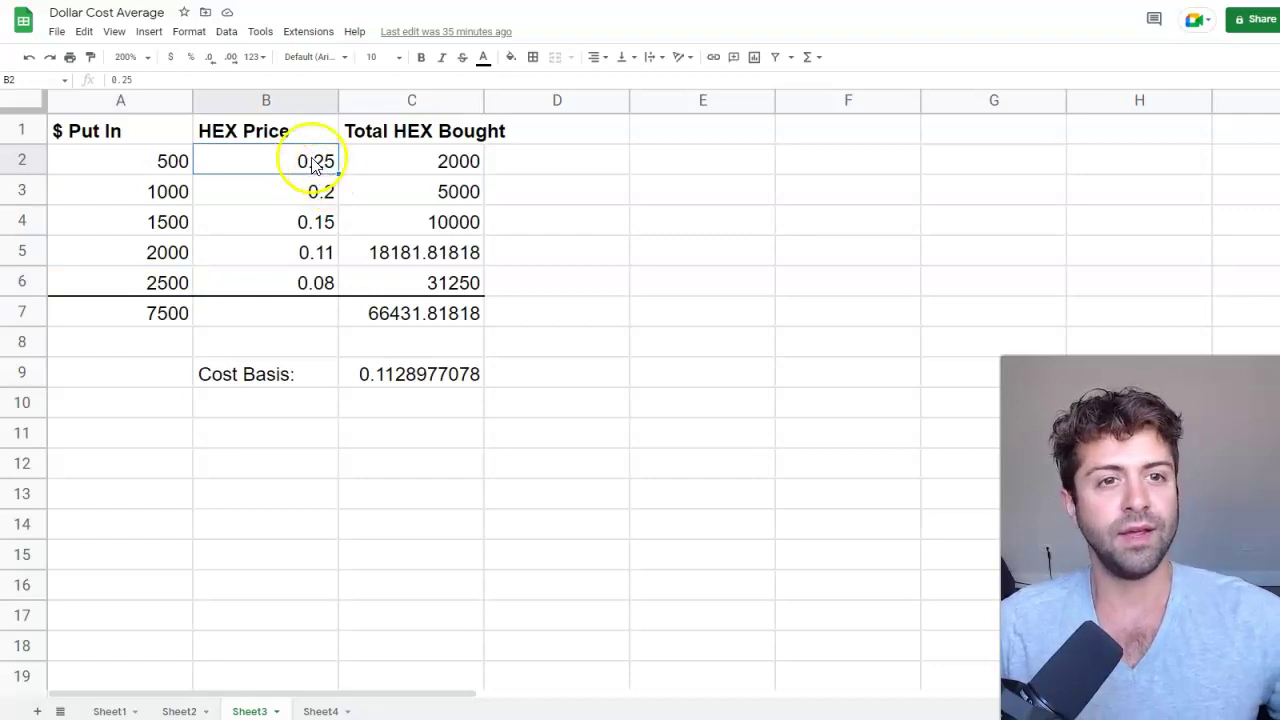
left_click(320, 222)
left_click(322, 253)
left_click(322, 283)
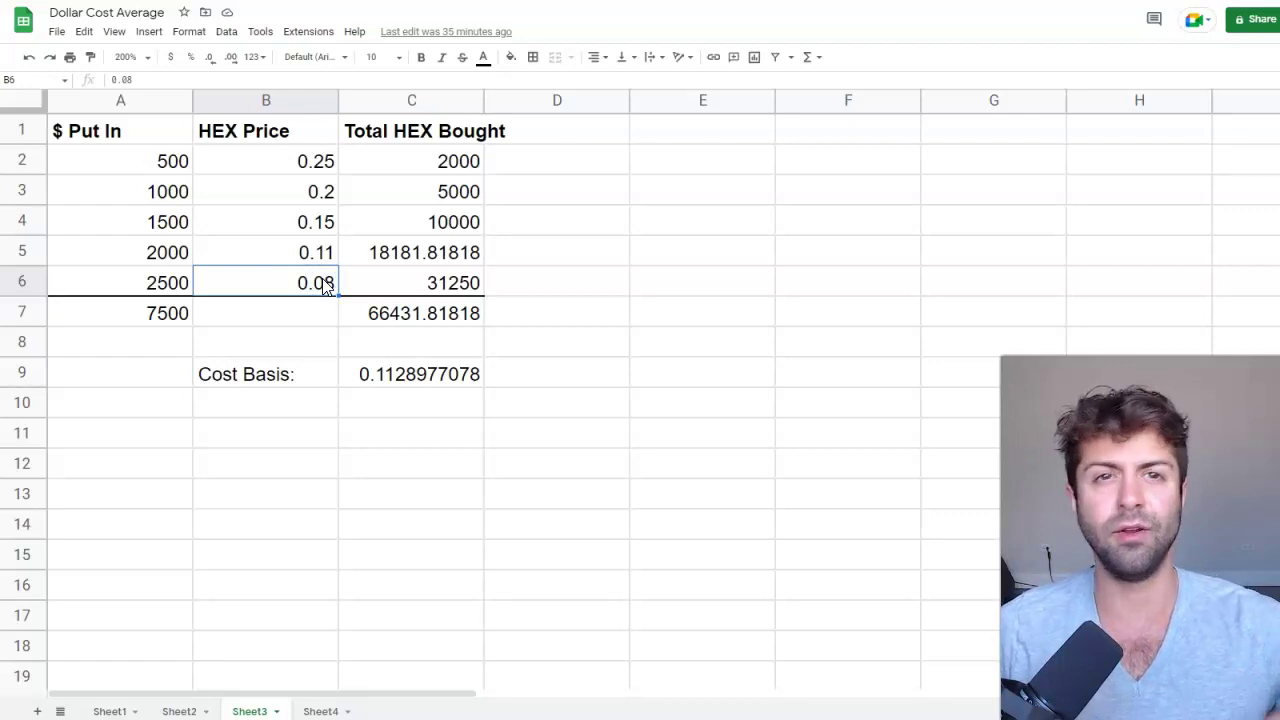
left_click(301, 288)
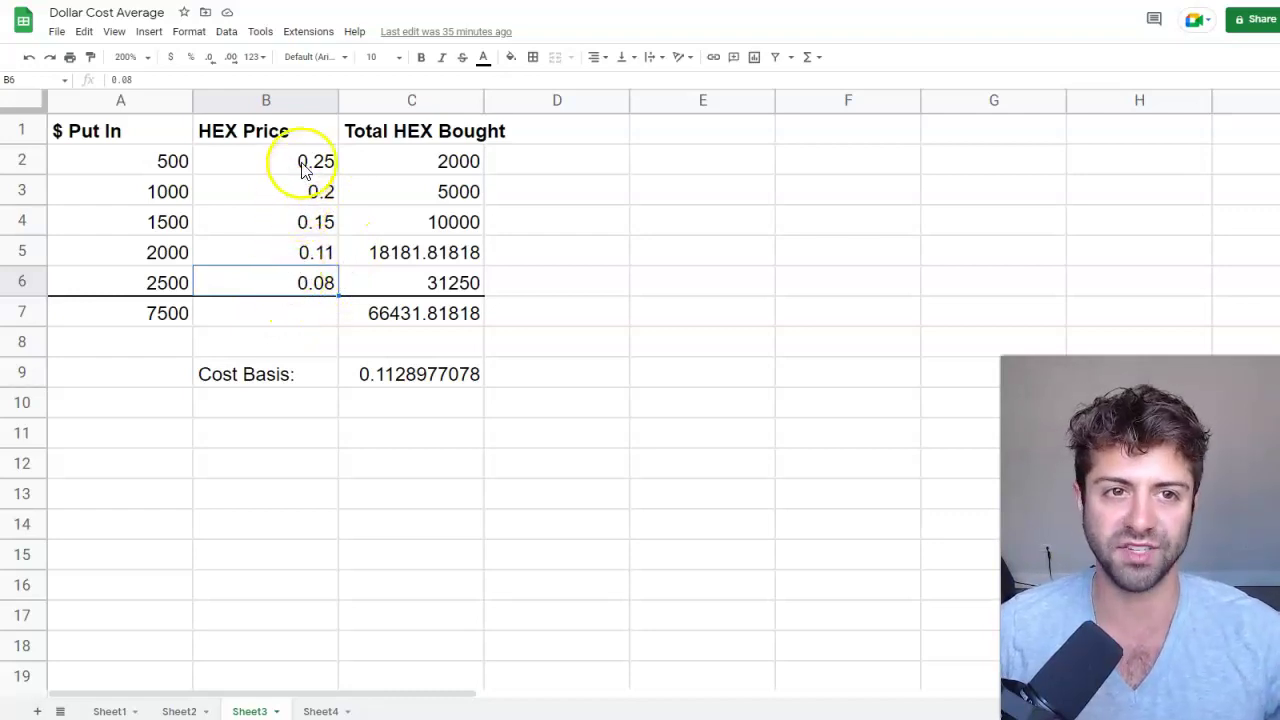
left_click_drag(314, 162, 310, 282)
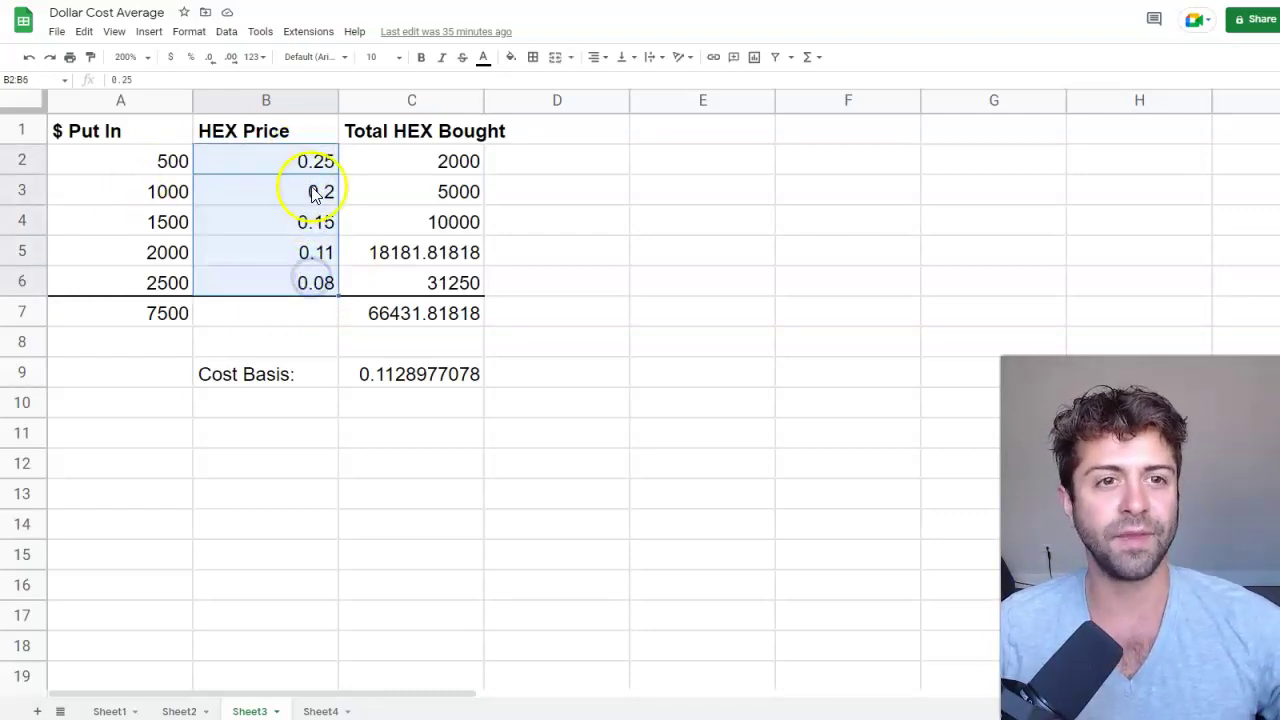
- Select the $ Put In amounts in A2:A6 and check the last purchase amount in A6
left_click(168, 163)
left_click_drag(168, 168, 174, 280)
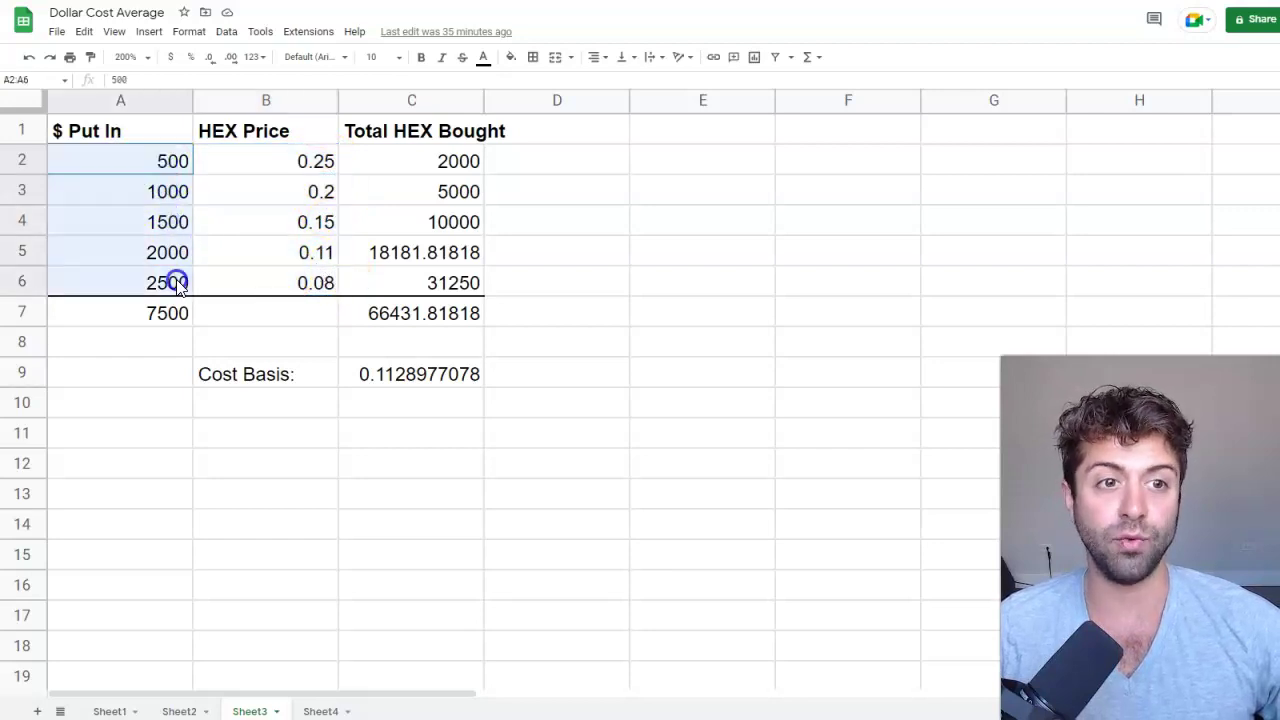
left_click(178, 288)
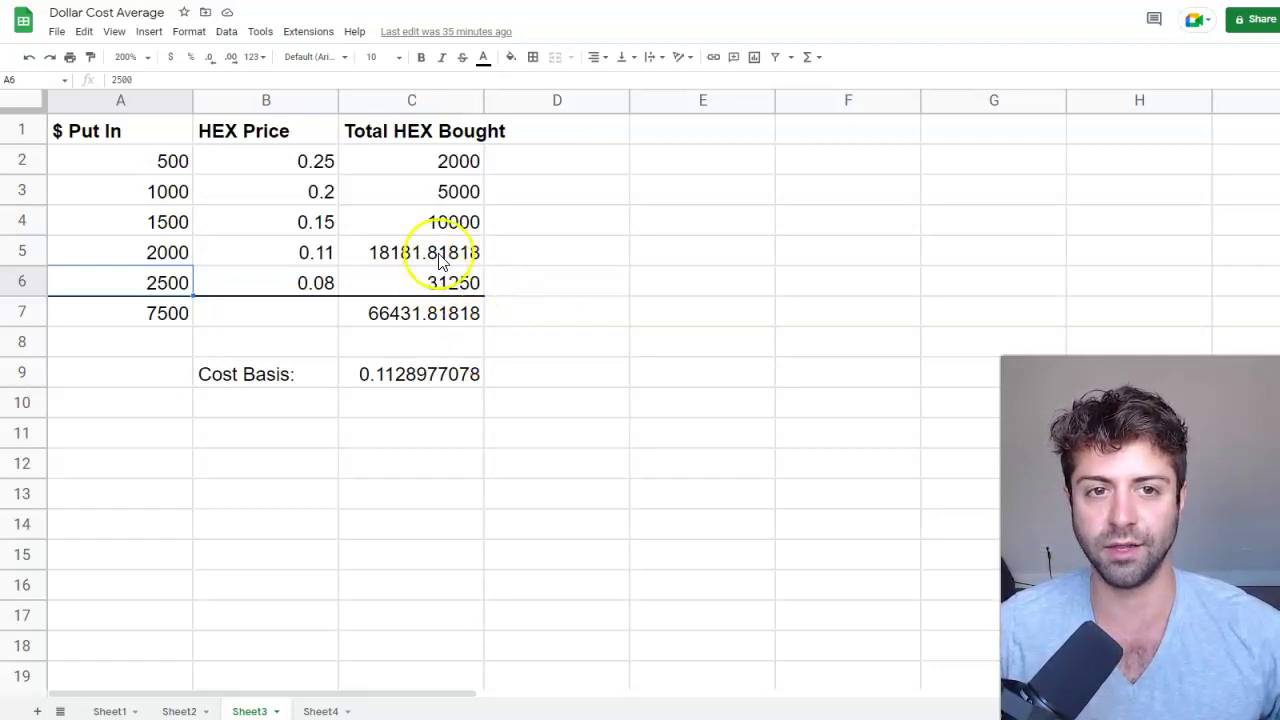
- Check the first purchase's amount, HEX bought and price, along with the total put in formula in A7
left_click(165, 161)
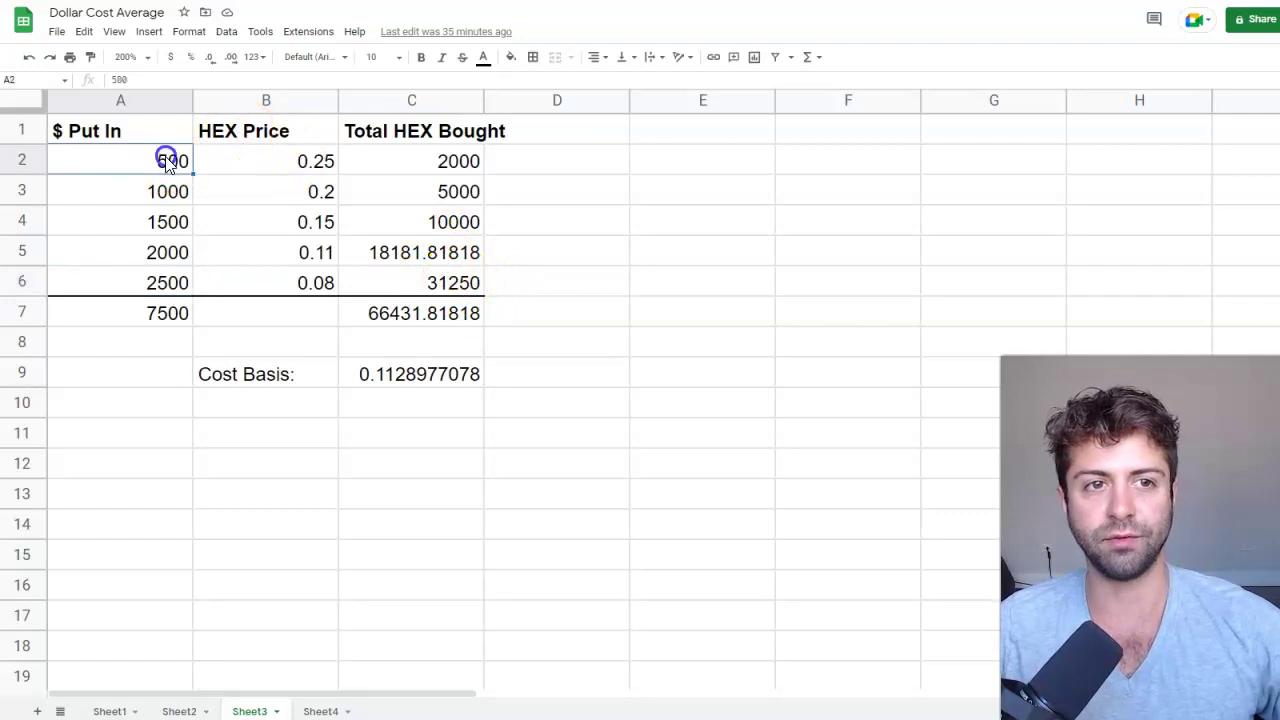
left_click(452, 166)
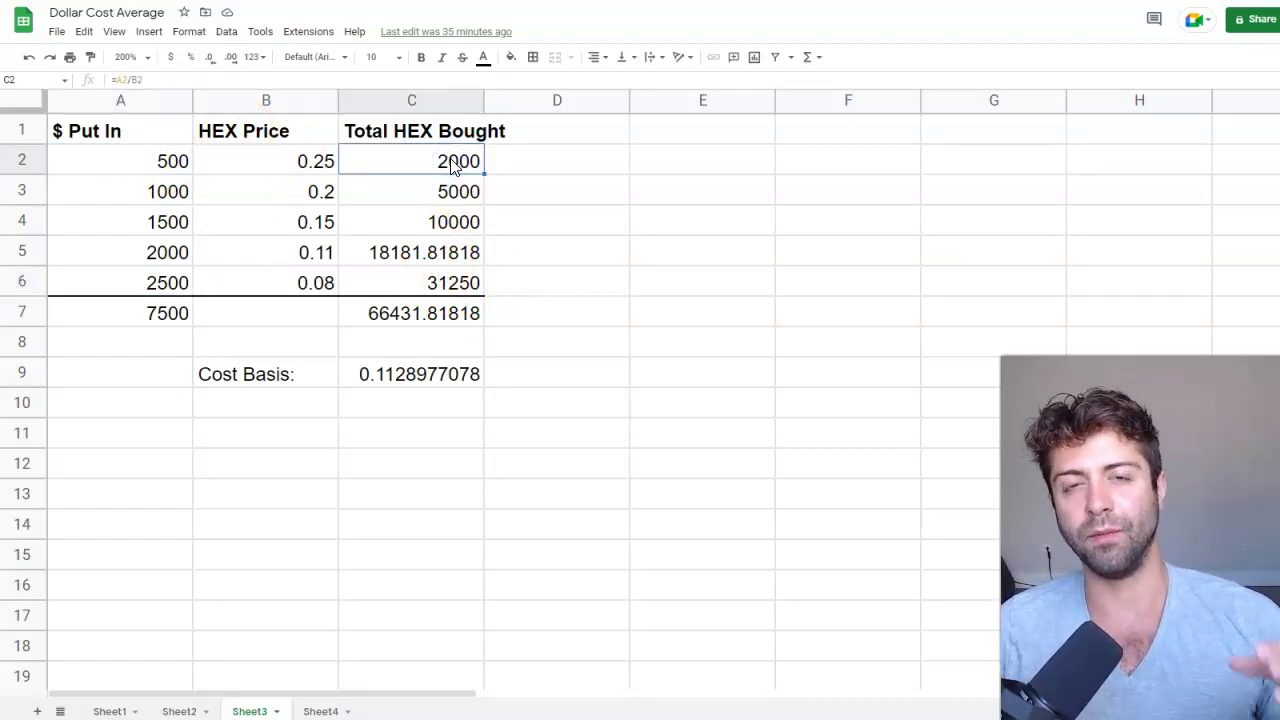
left_click(161, 316)
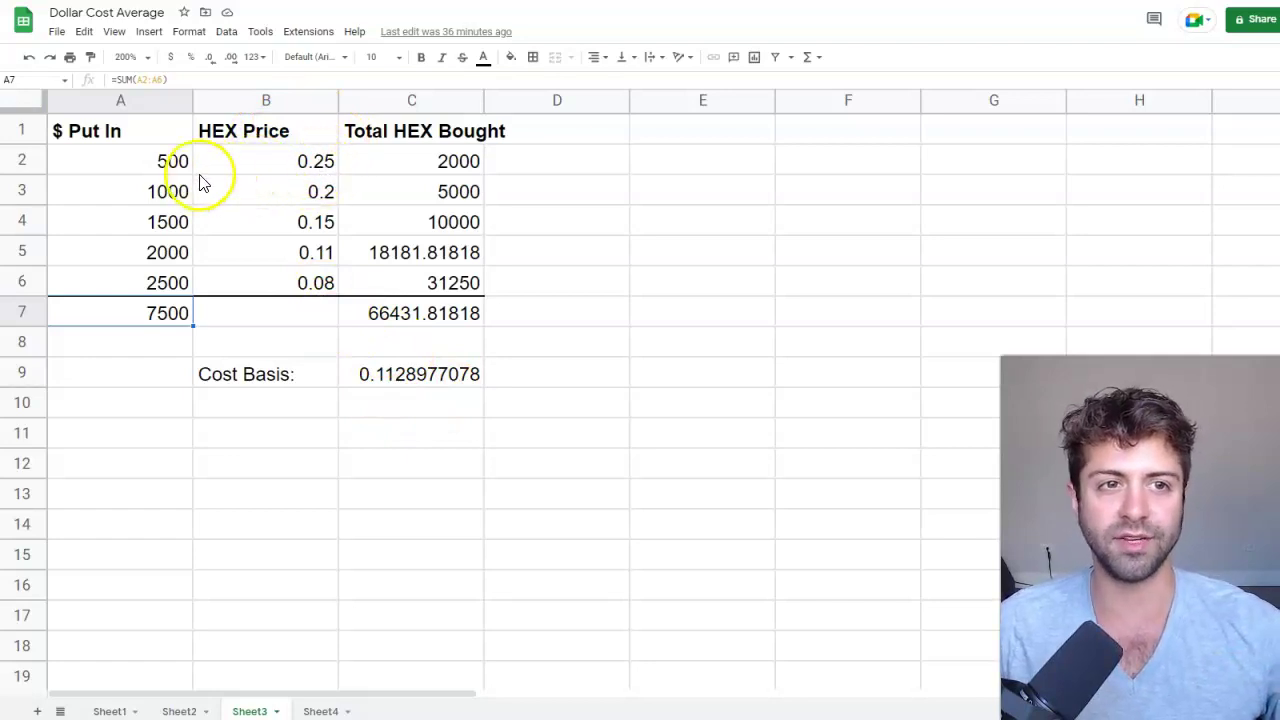
left_click(304, 168)
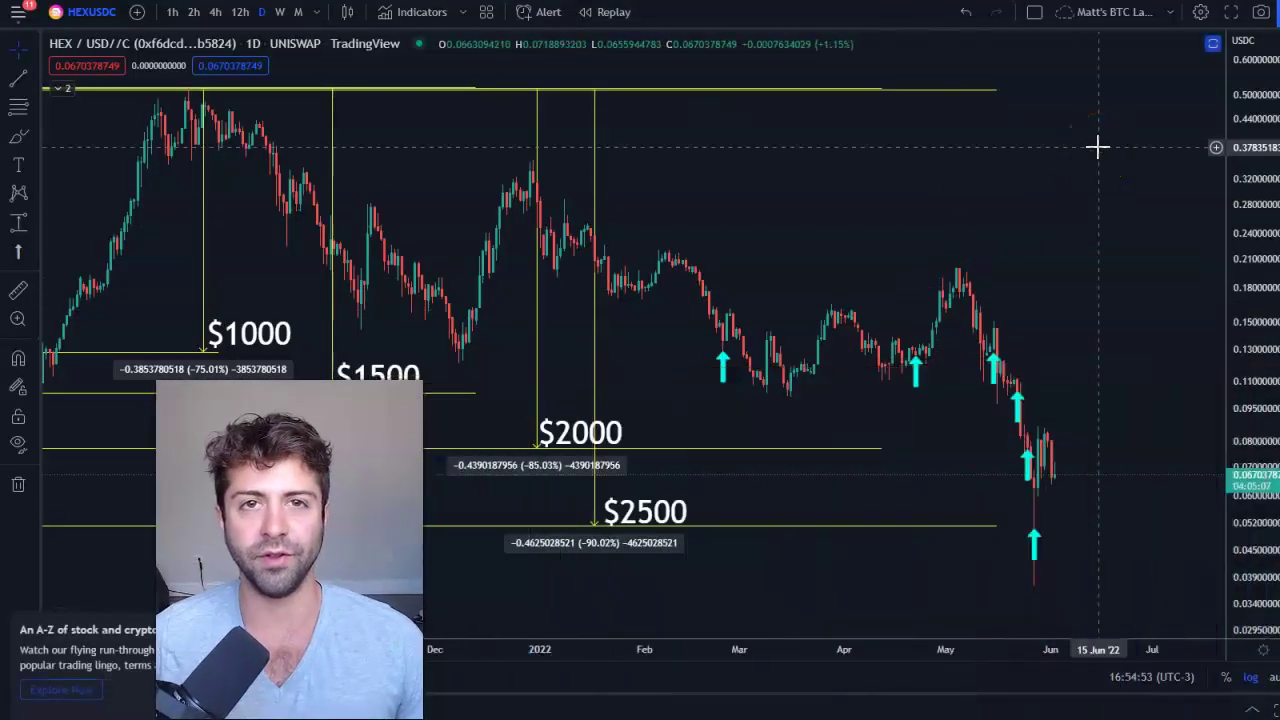
- Examine the daily HEX / USD chart around the latest candles, the lowest blue arrow and the $1000 drawdown level
left_click(1080, 180)
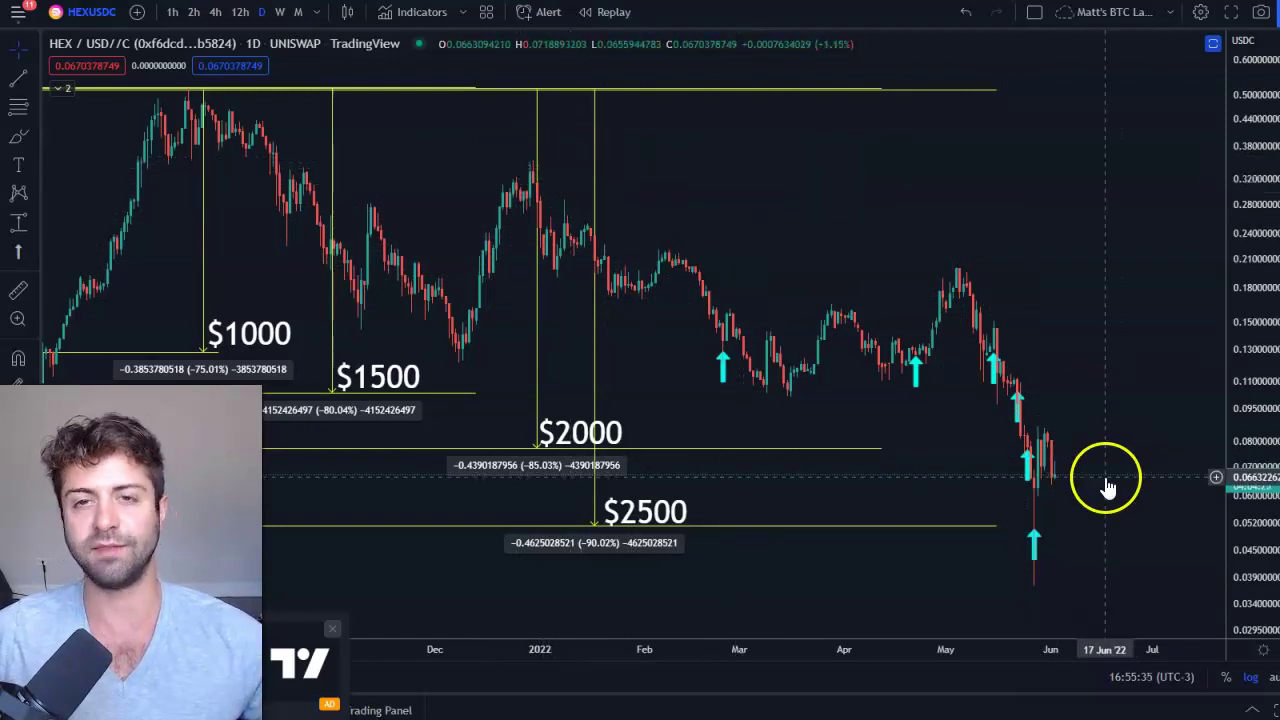
left_click(1038, 541)
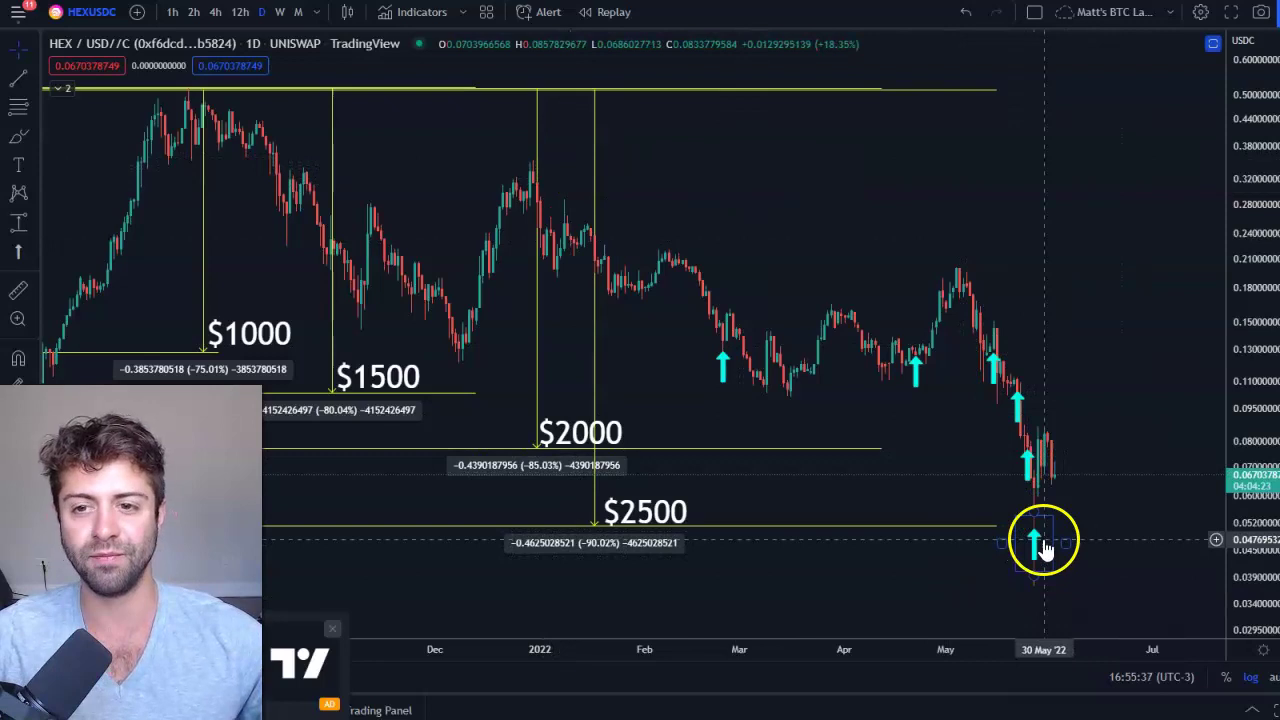
left_click(1162, 544)
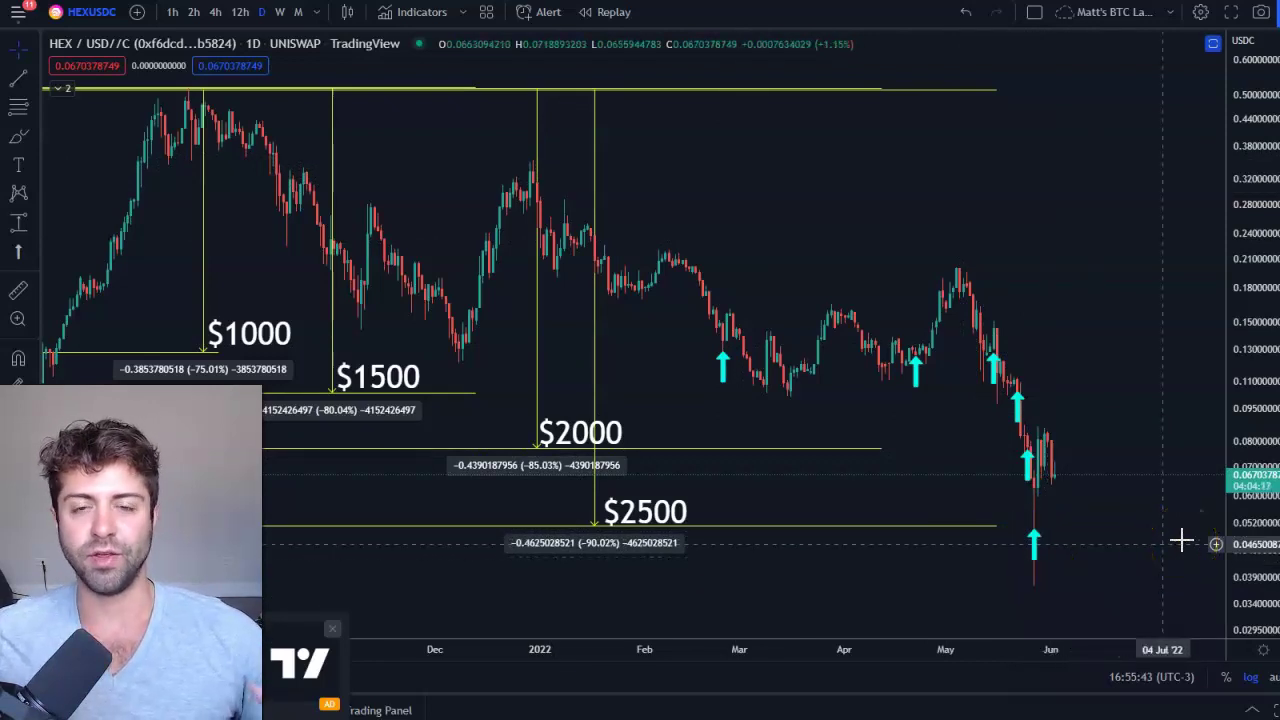
left_click(1119, 478)
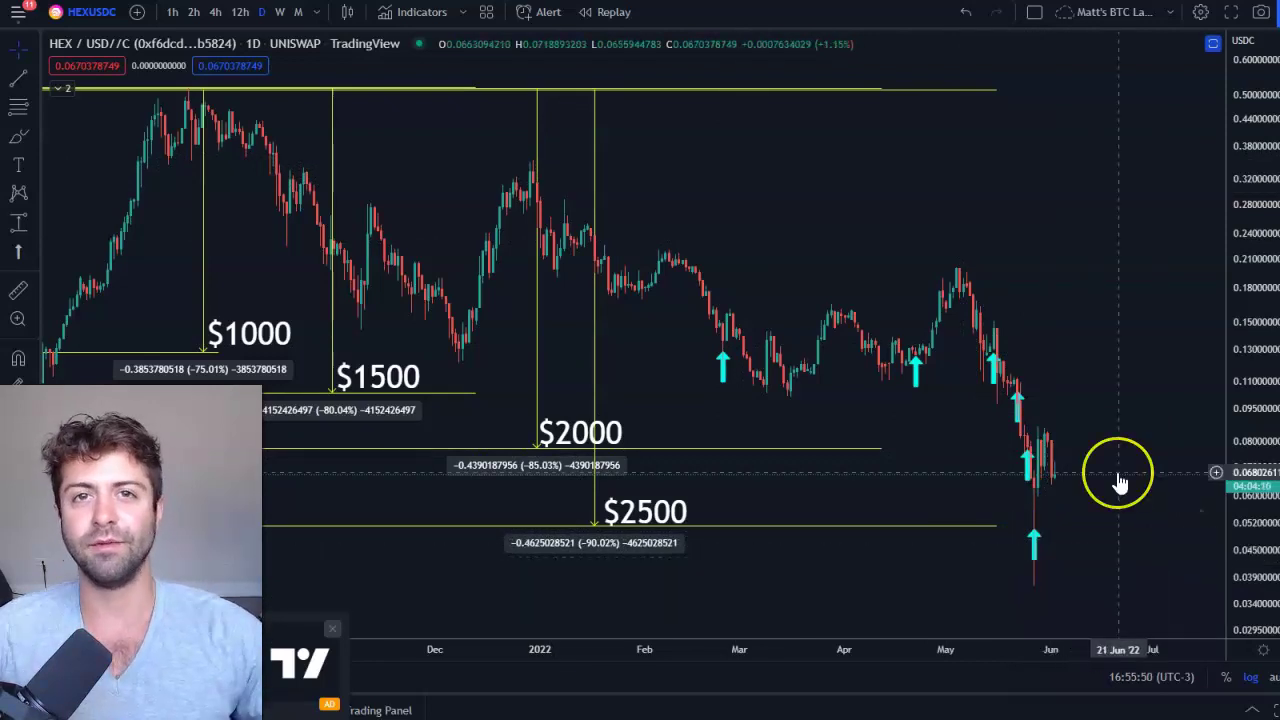
left_click(805, 548)
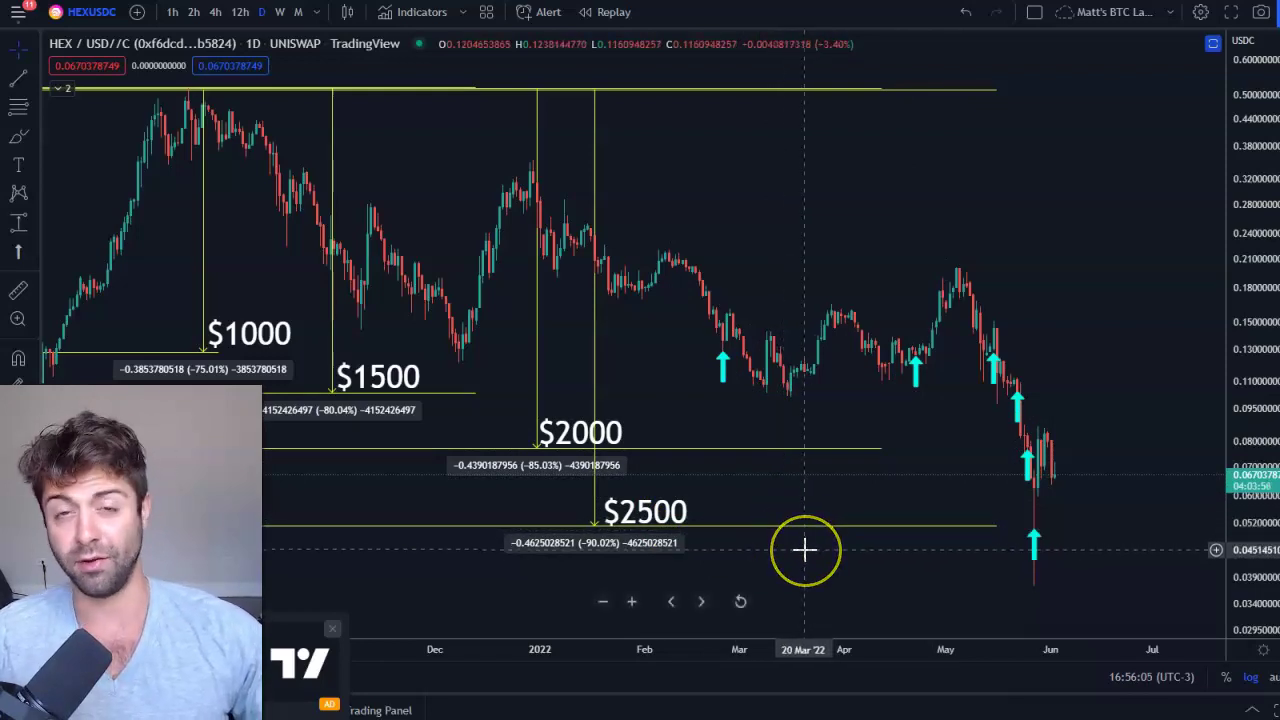
left_click(805, 548)
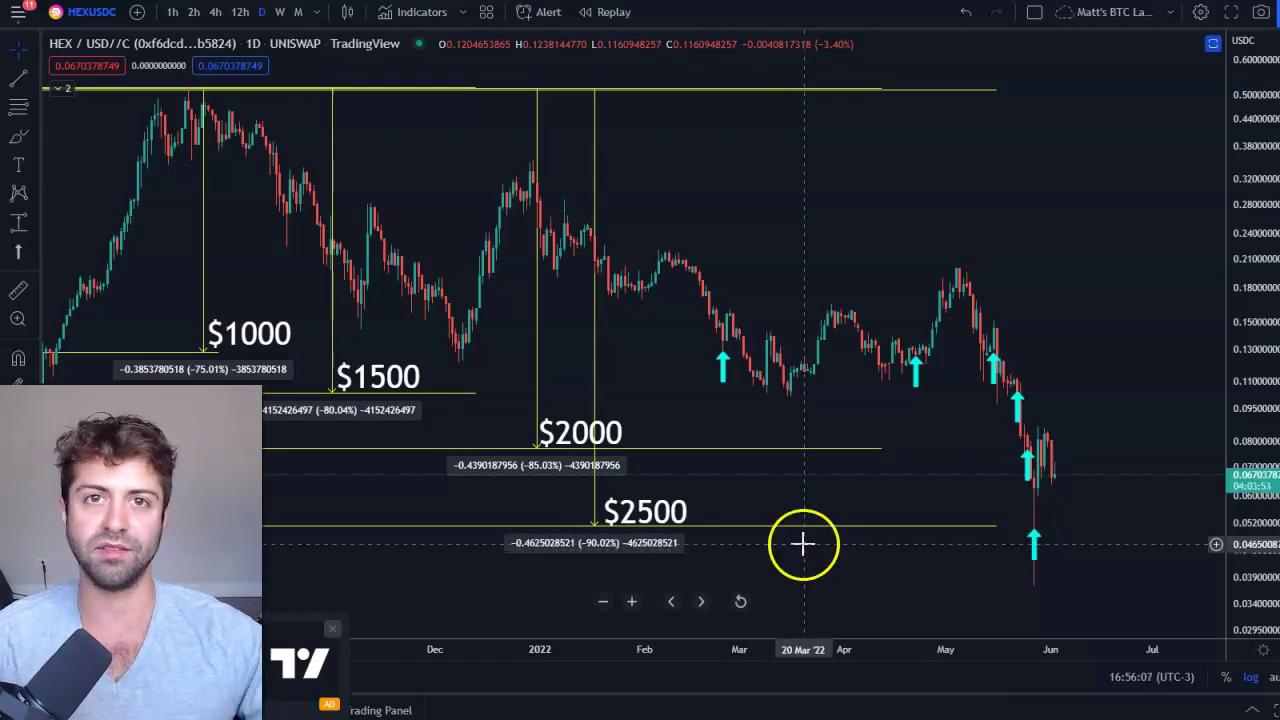
left_click(187, 360)
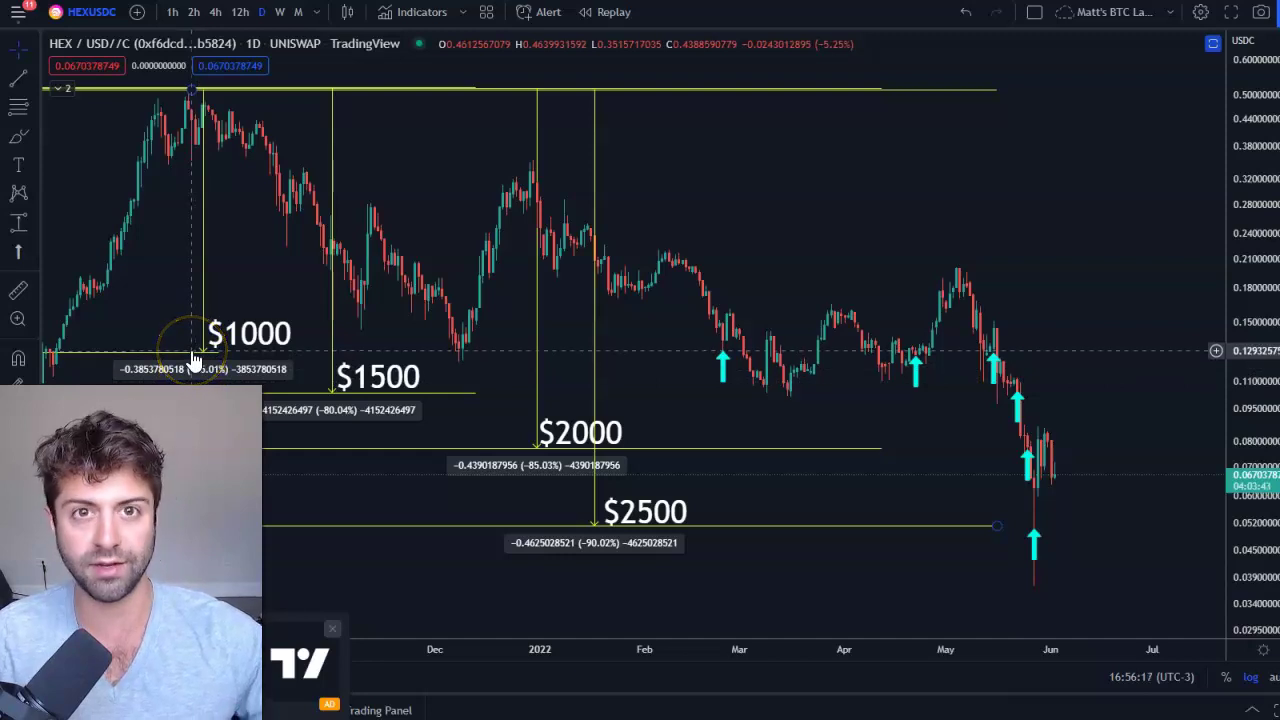
left_click(183, 354)
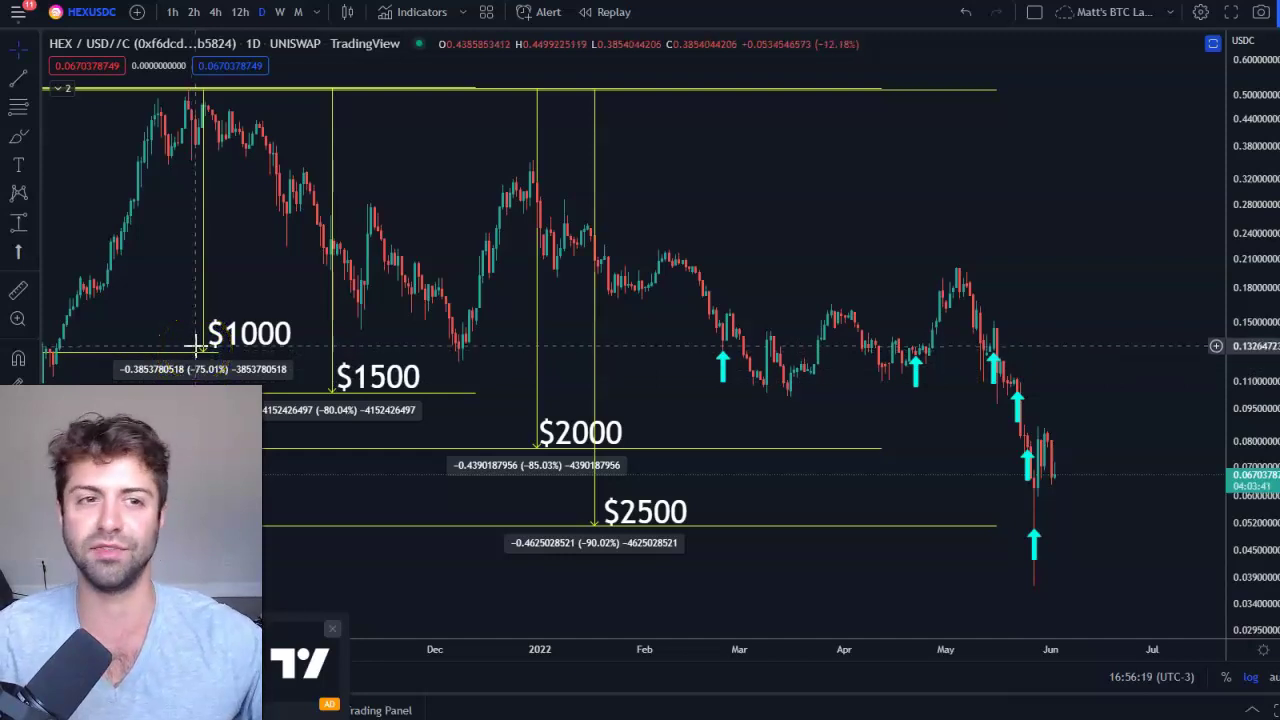
- Examine the $1000 drawdown level, the blue arrows where price meets it, and the $1500 level on the HEX / USD chart
left_click(178, 347)
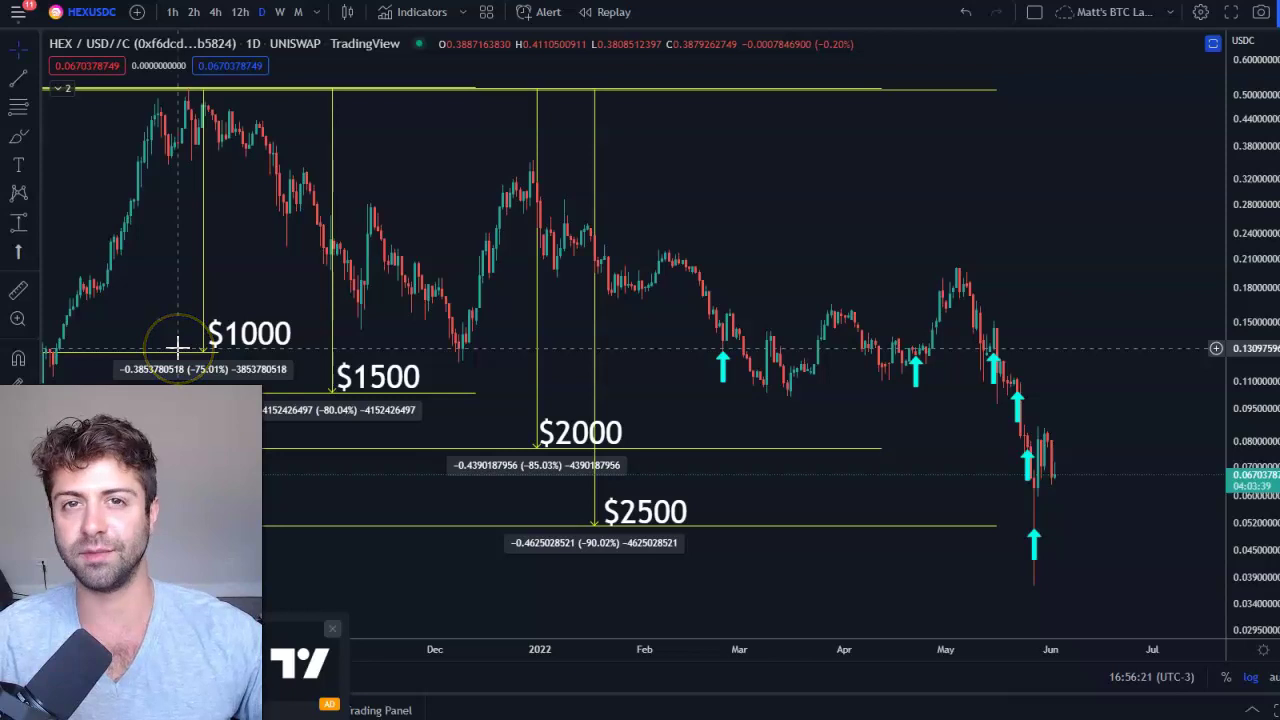
left_click(203, 352)
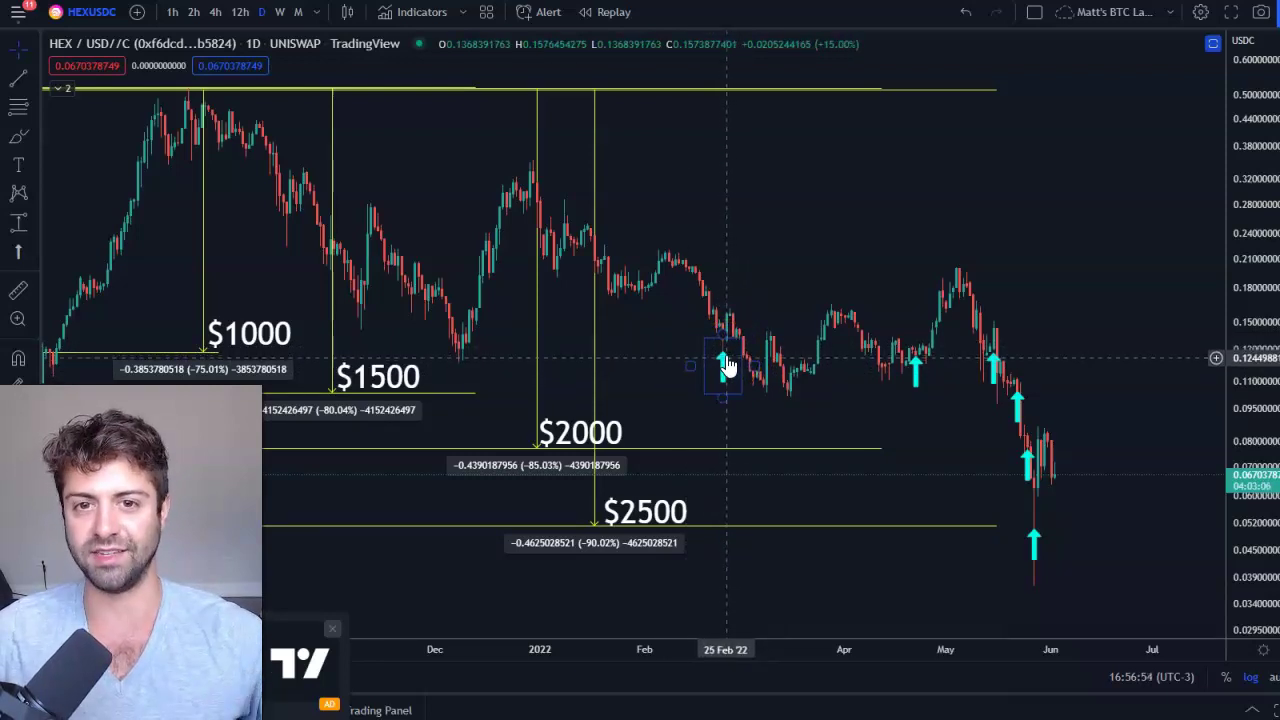
mouse_move(726, 363)
left_mouse_down()
mouse_move(734, 351)
mouse_move(766, 375)
mouse_move(720, 352)
left_mouse_up()
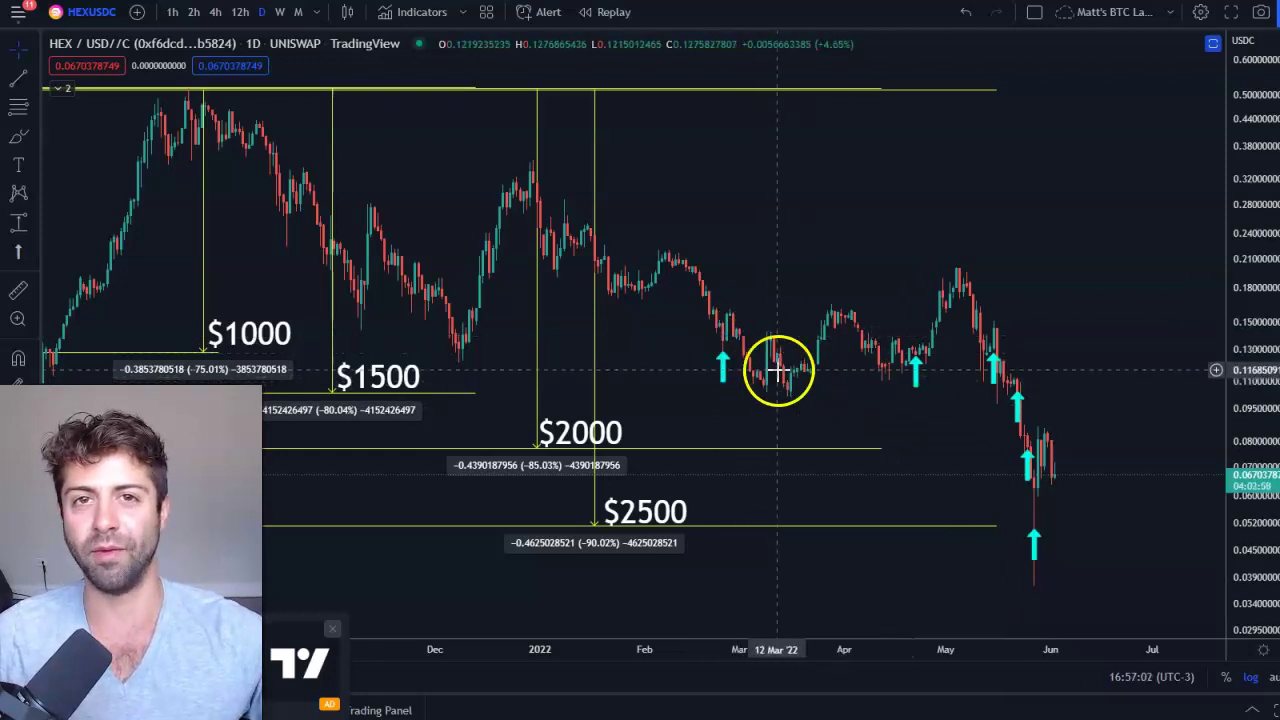
left_click(722, 360)
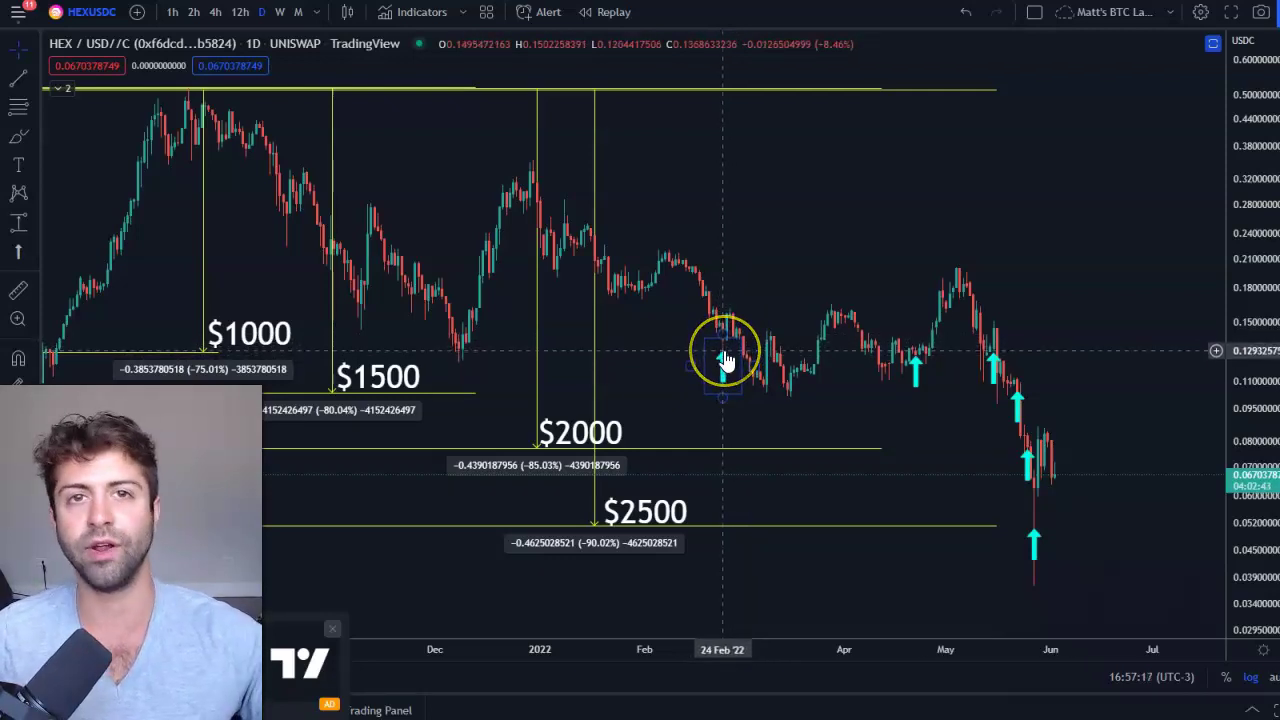
left_click(771, 371)
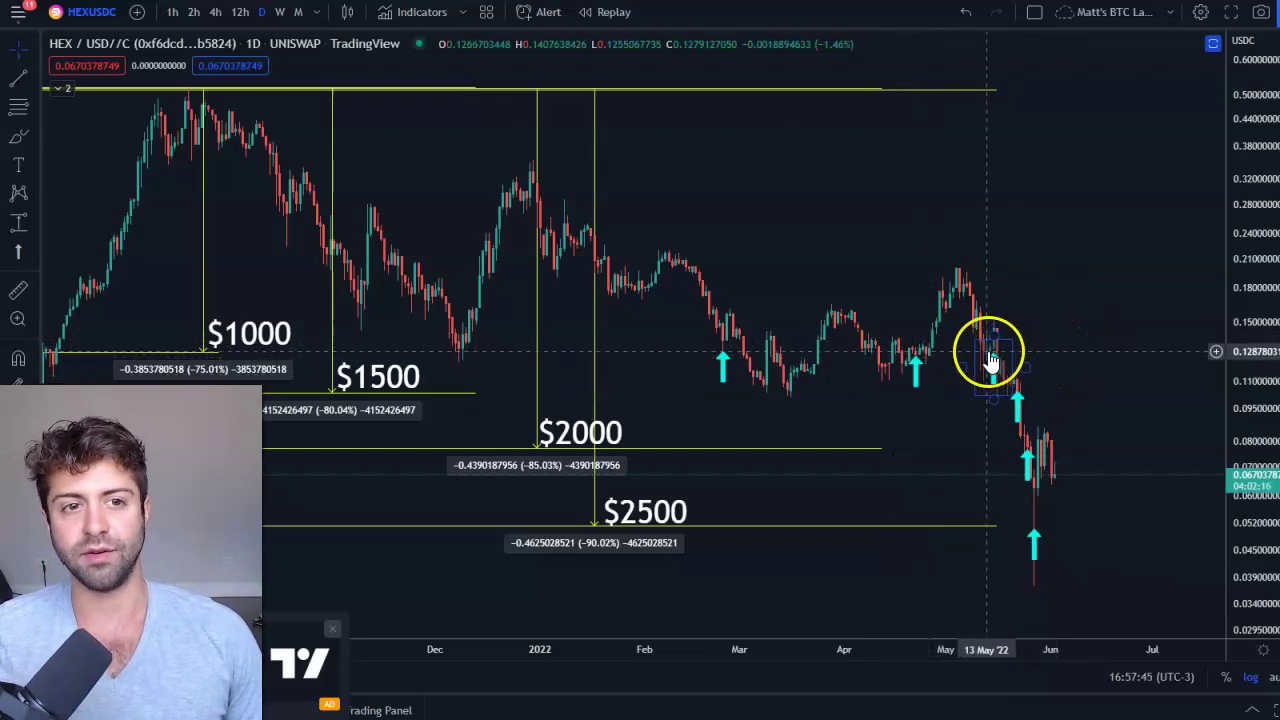
left_click(381, 396)
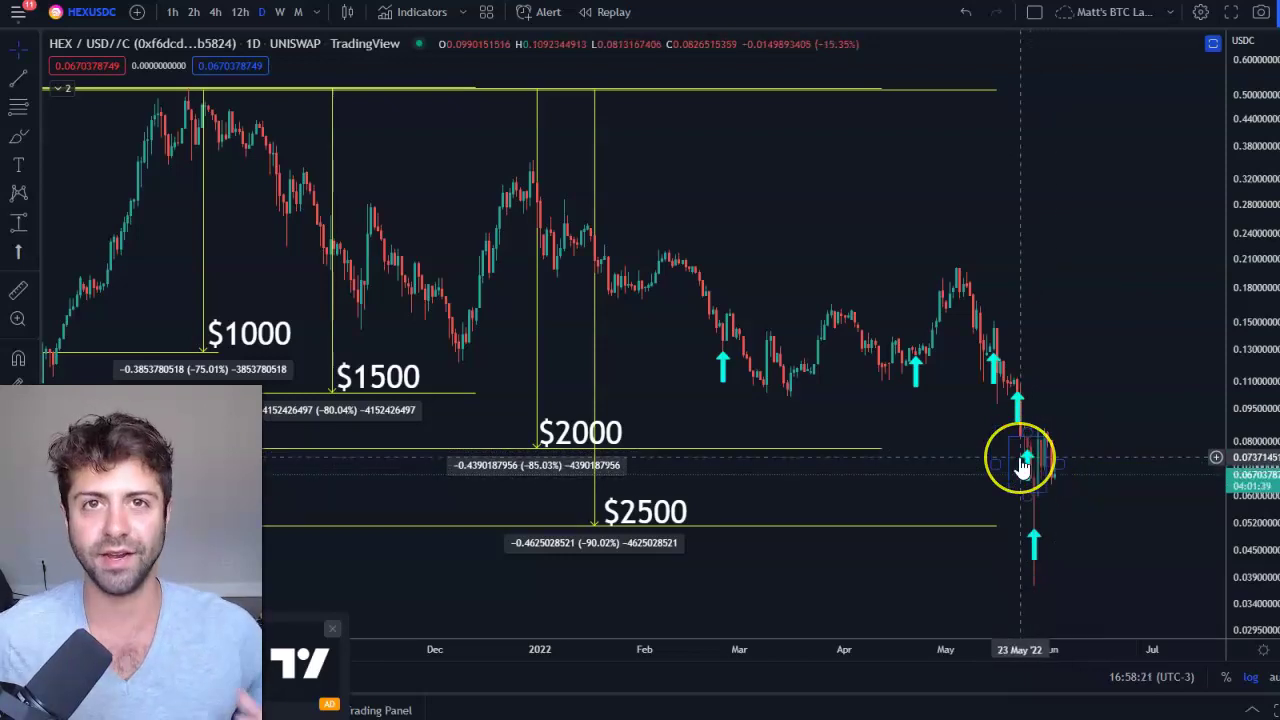
- Examine the $2500 drawdown level and the lowest blue arrow at the late-May candle wick
left_click(977, 534)
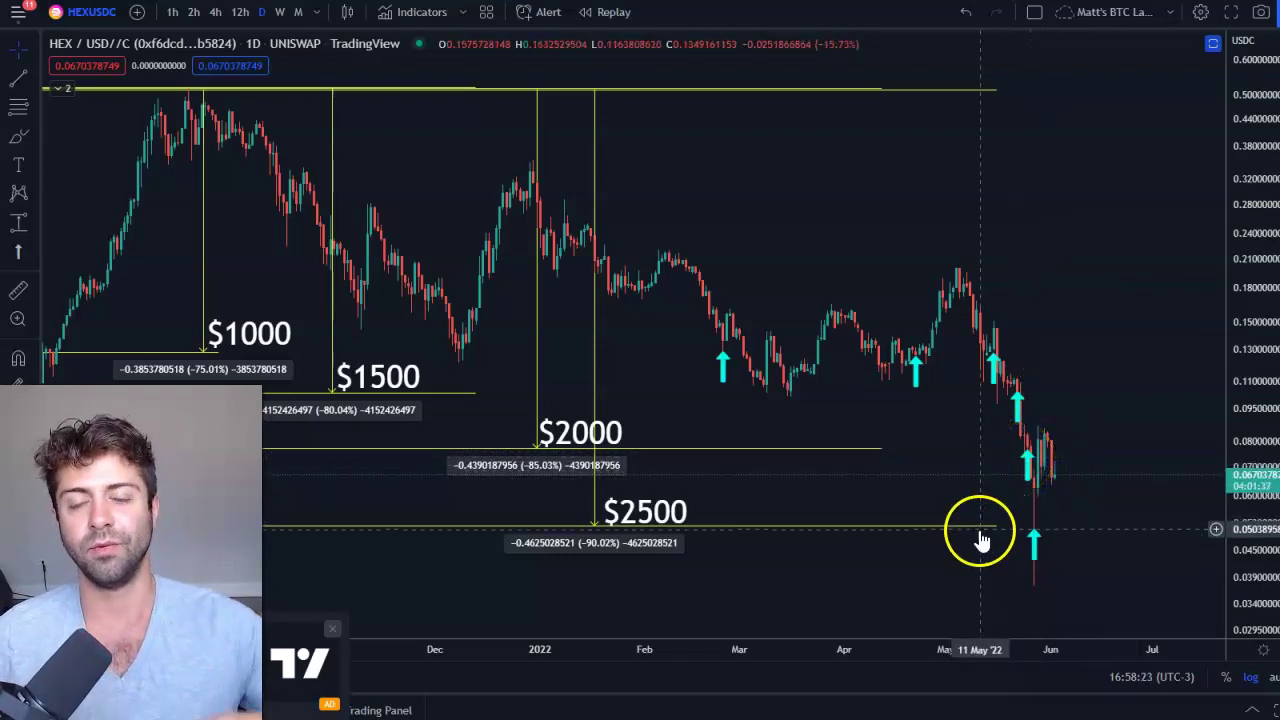
left_click(700, 528)
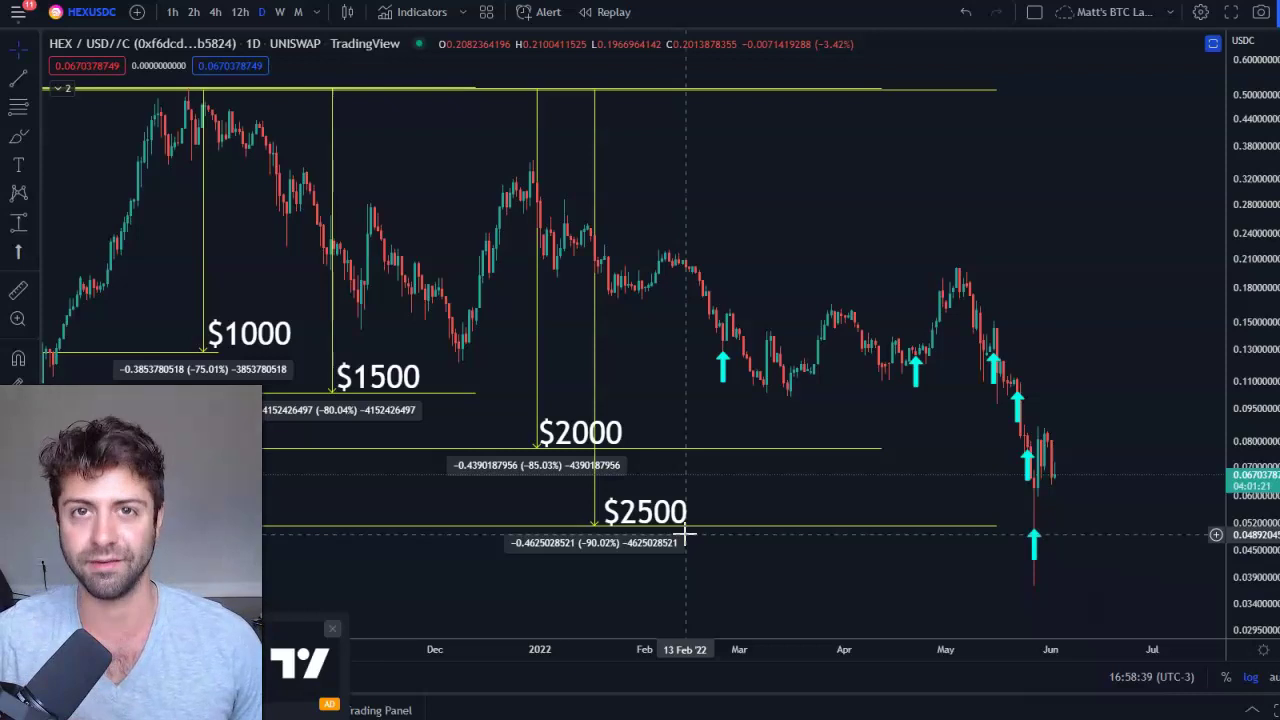
left_click(692, 545)
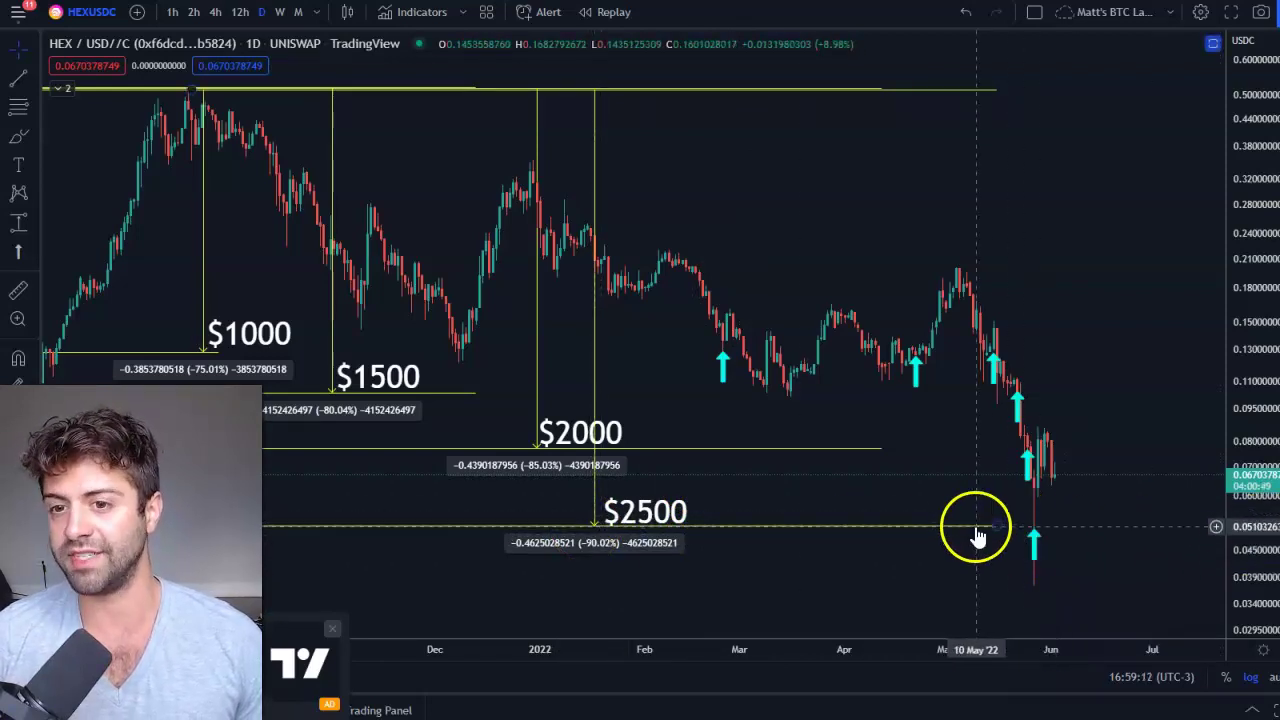
left_click(1038, 538)
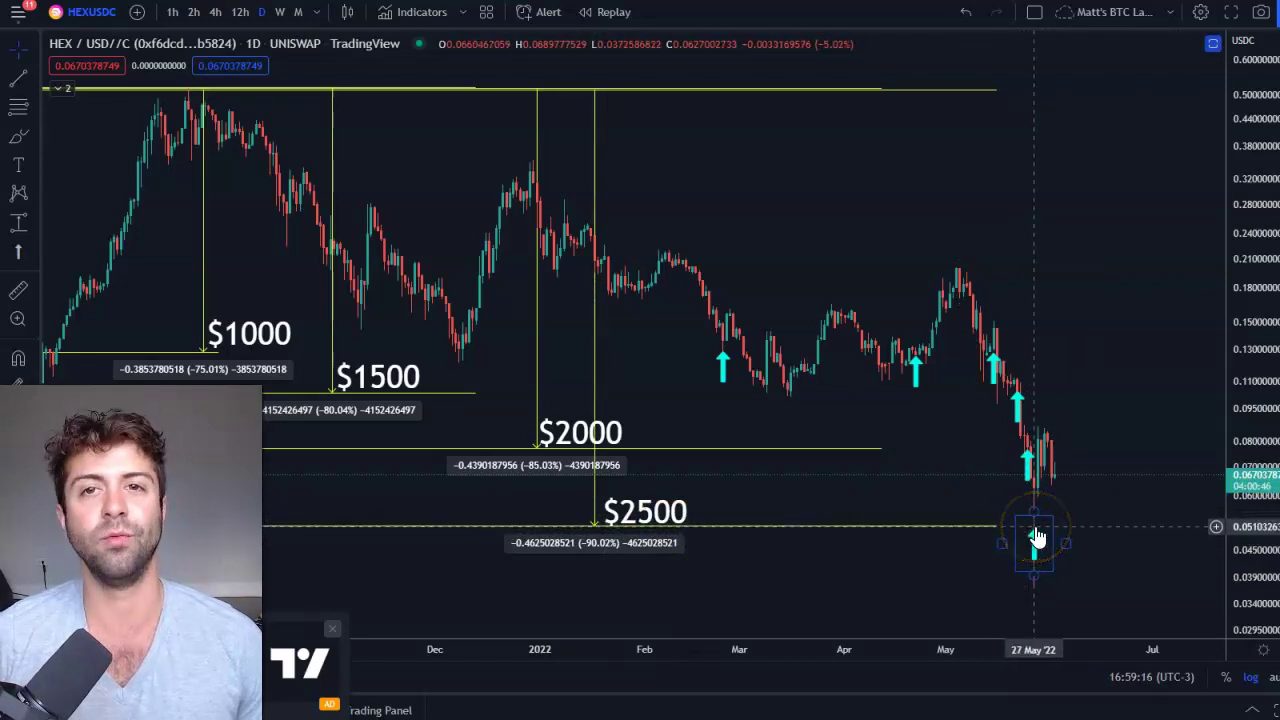
left_click(1040, 539)
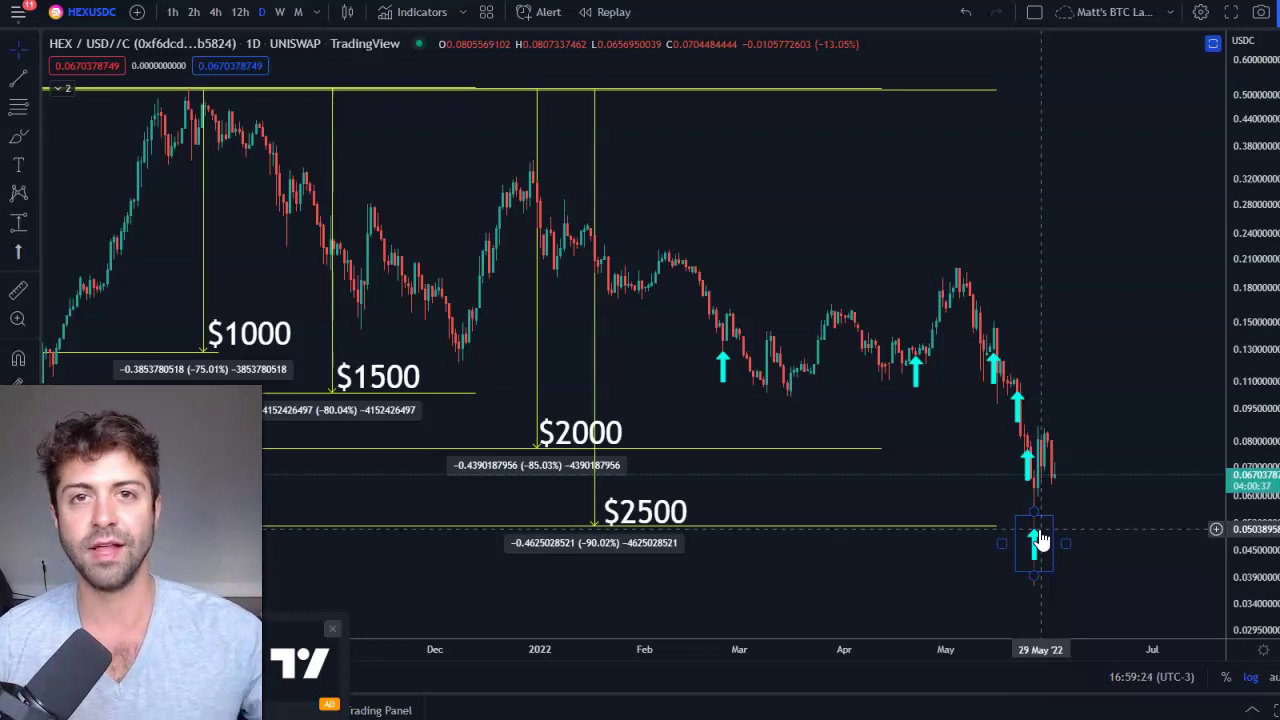
left_click(1037, 533)
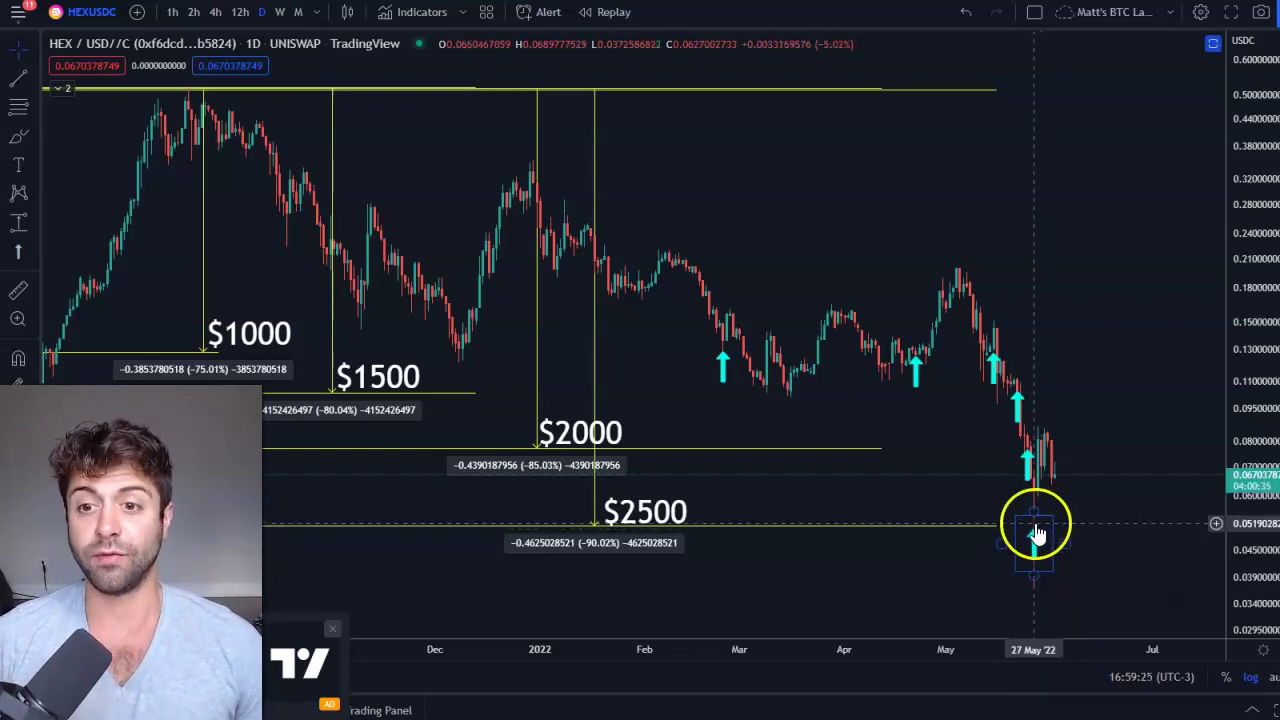
left_click(1083, 543)
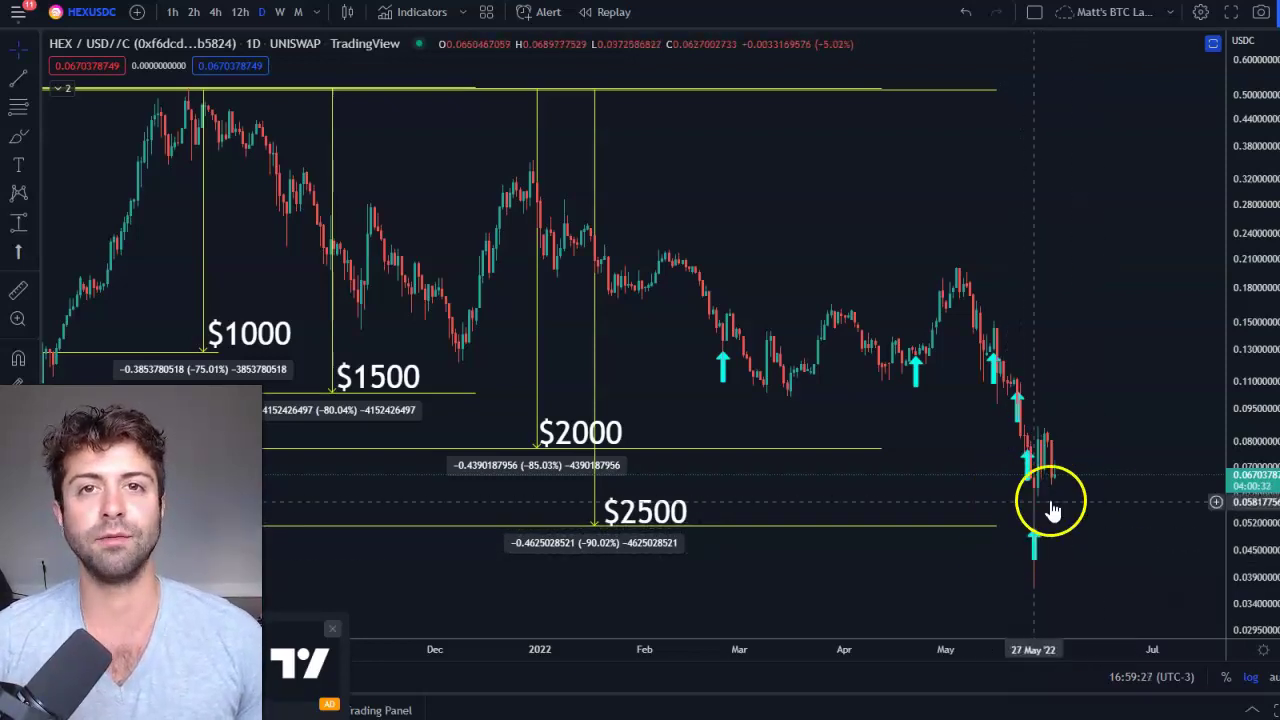
- Switch to the Dollar Cost Average spreadsheet and review the $1000 purchases in A2:A4, the $1500 purchase, and the price in B6
key("ctrl+Tab")
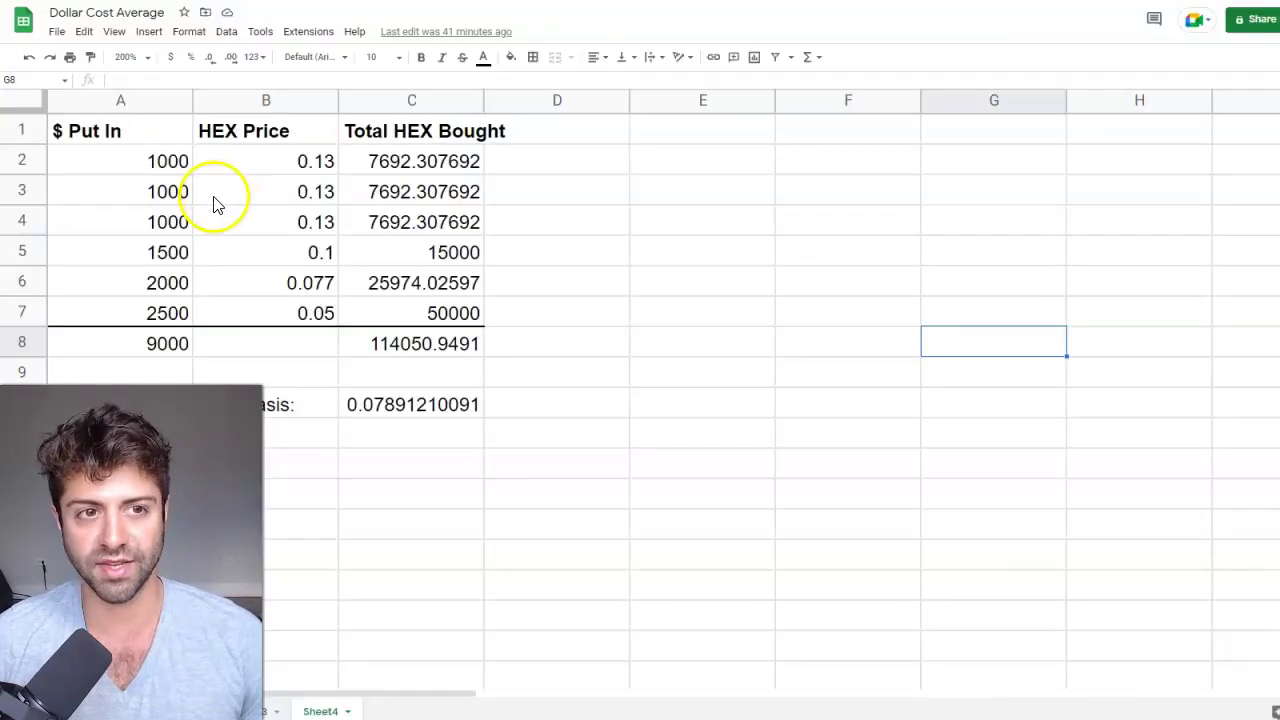
left_click(160, 162)
left_click_drag(165, 215, 166, 220)
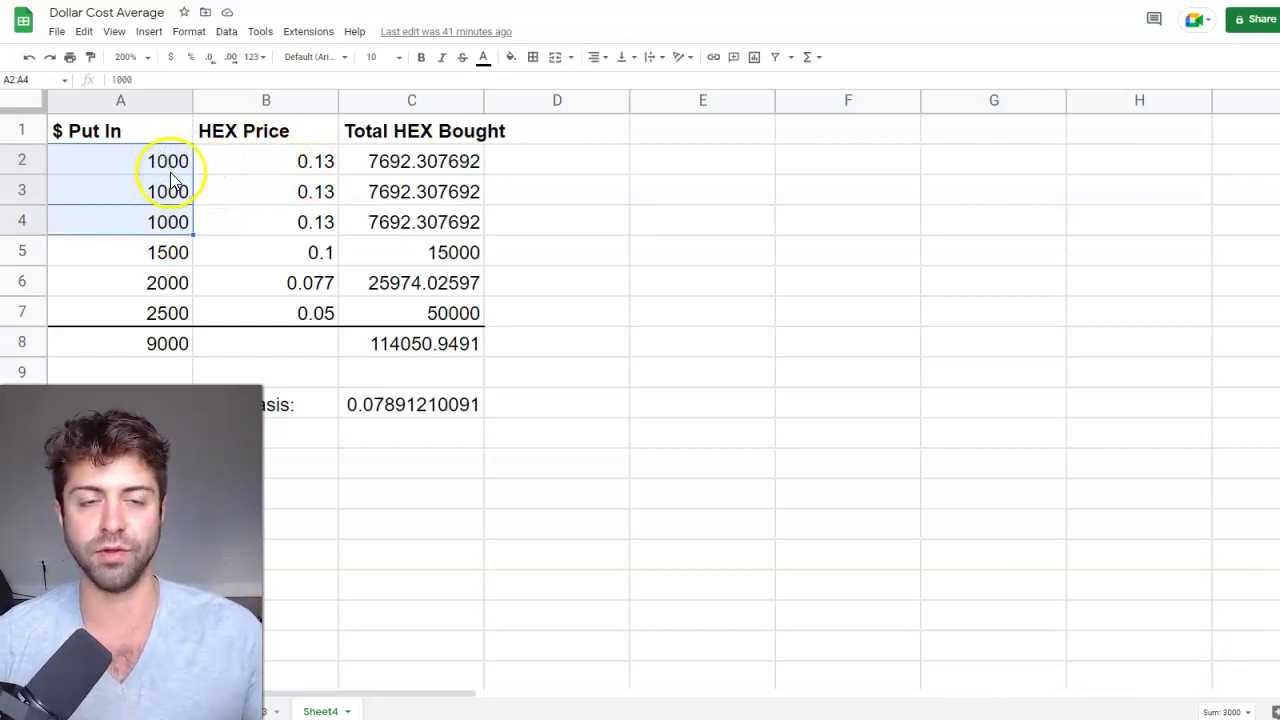
left_click(129, 257)
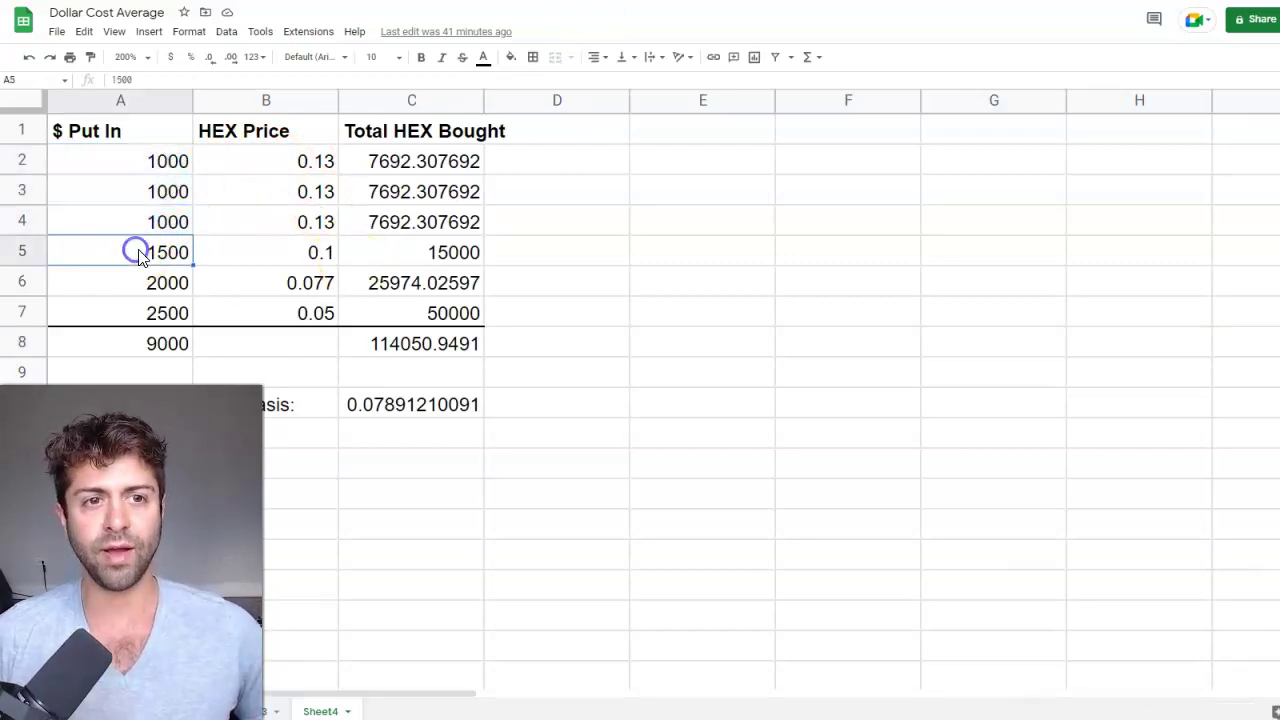
left_click(305, 283)
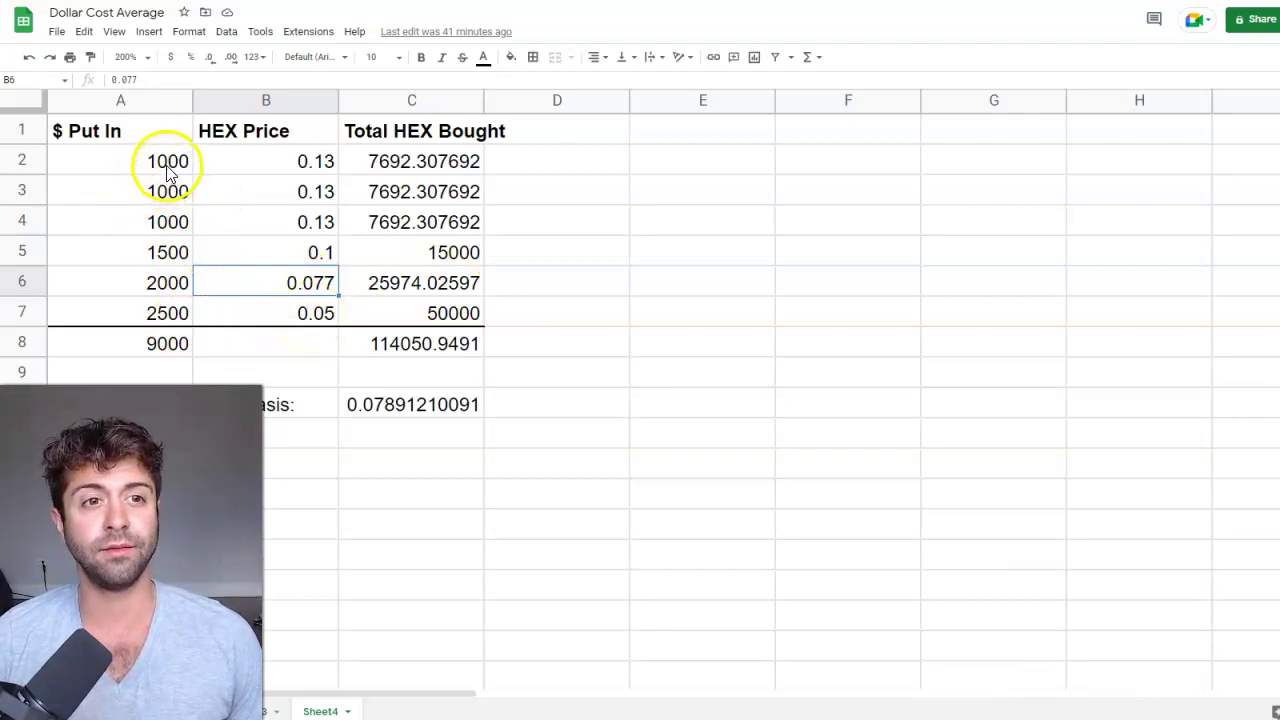
- Review the $ Put In amounts in A2:A7 and the HEX bought in C2:C7, along with their total formulas in row 8
left_click_drag(167, 172, 172, 320)
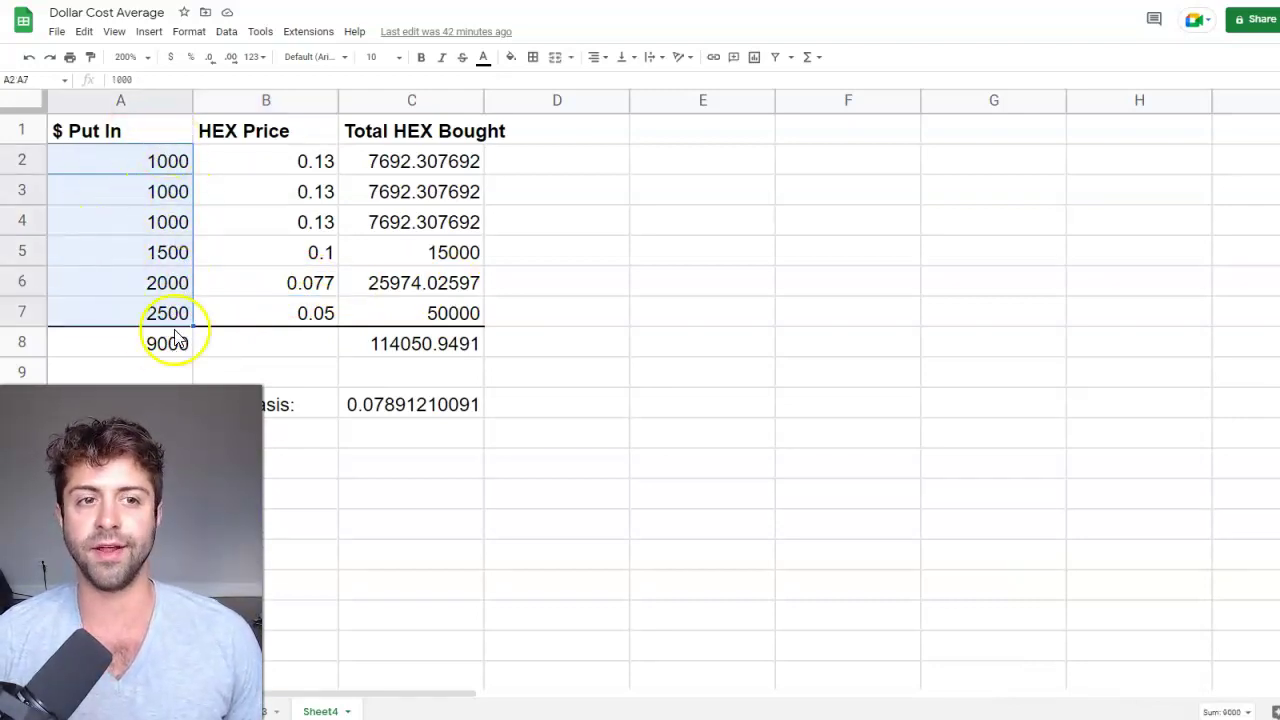
left_click(165, 345)
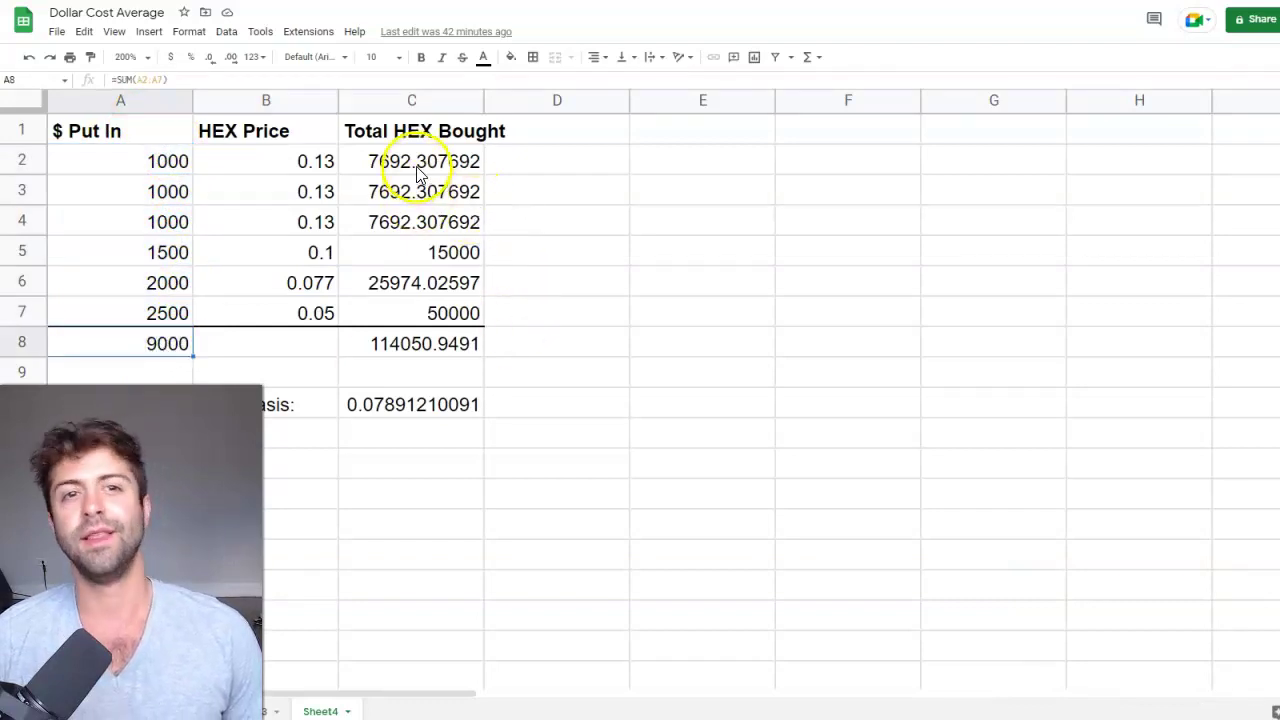
left_click_drag(420, 172, 429, 309)
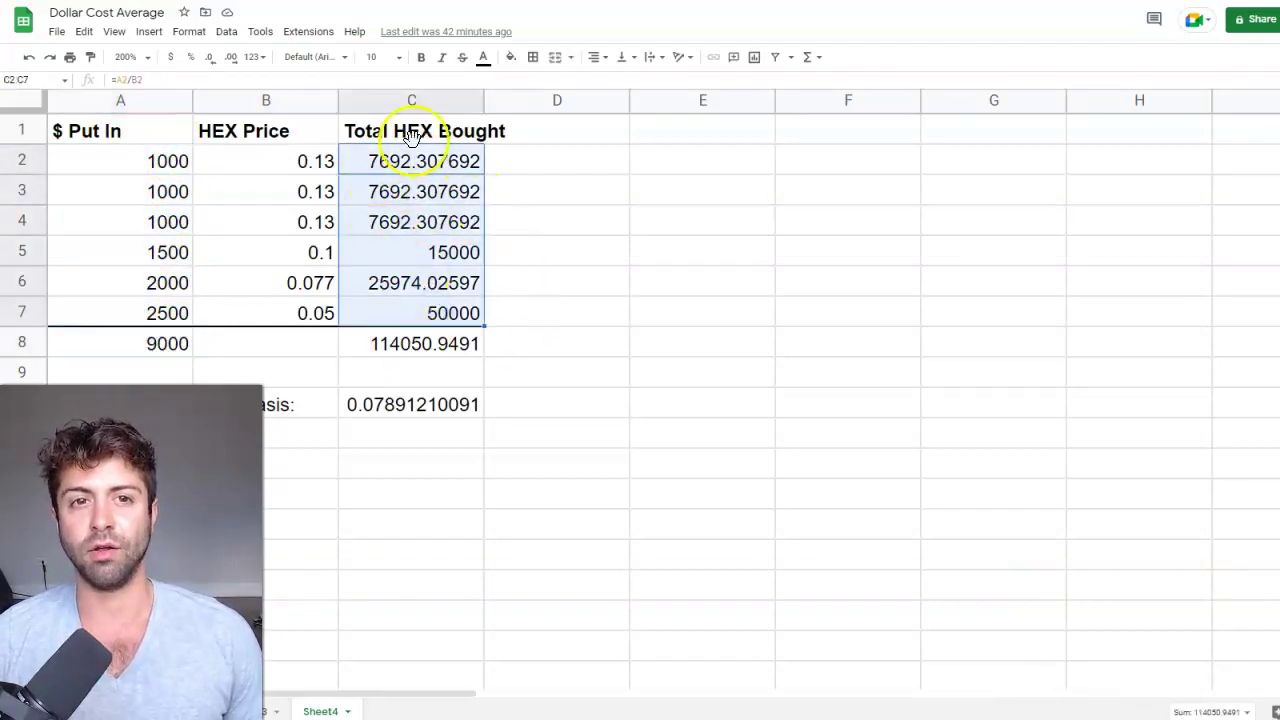
left_click(400, 356)
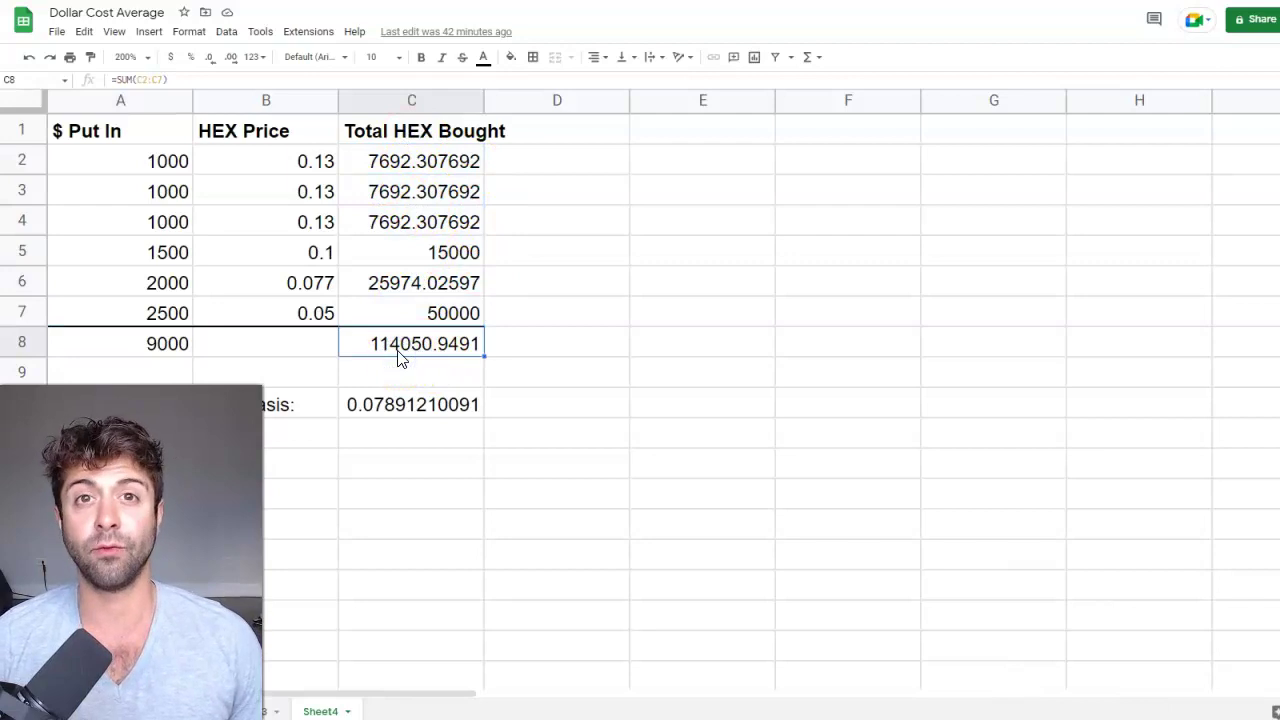
- Check how the cost basis in C10 derives from the totals in A8 and C8, reselecting the purchase amounts in A2:A7
left_click(158, 345)
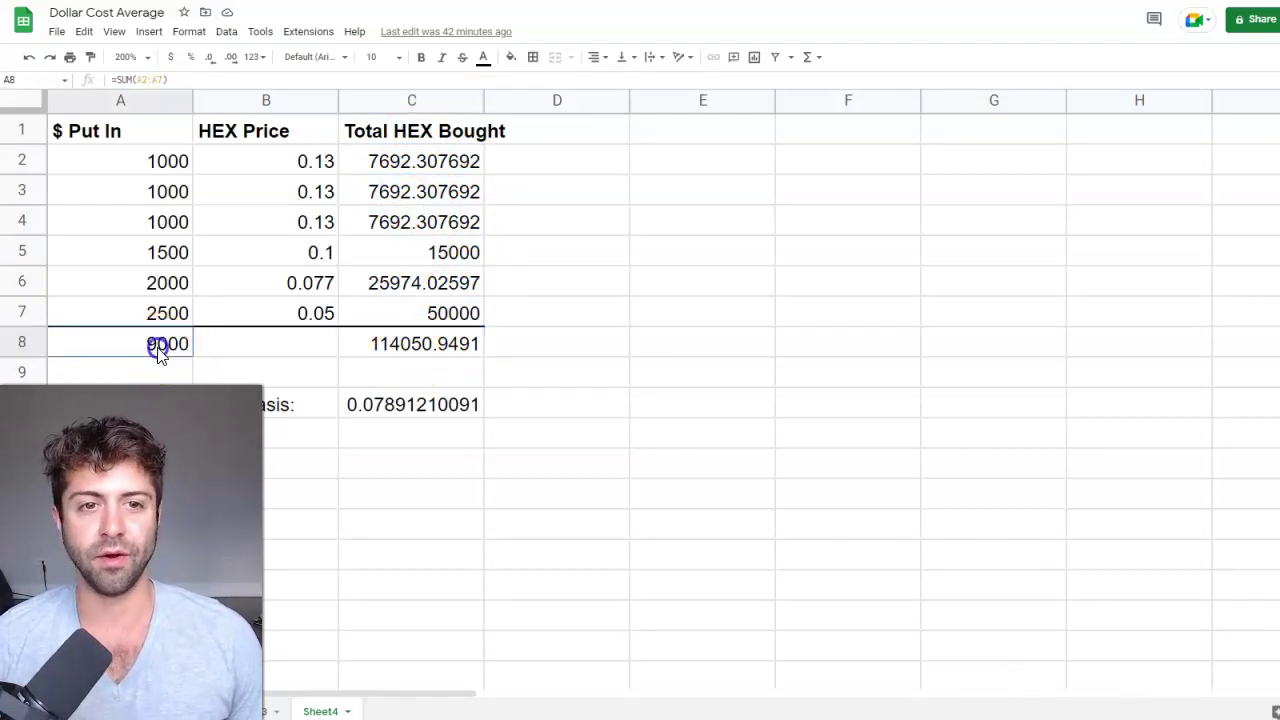
left_click(412, 350)
left_click(413, 412)
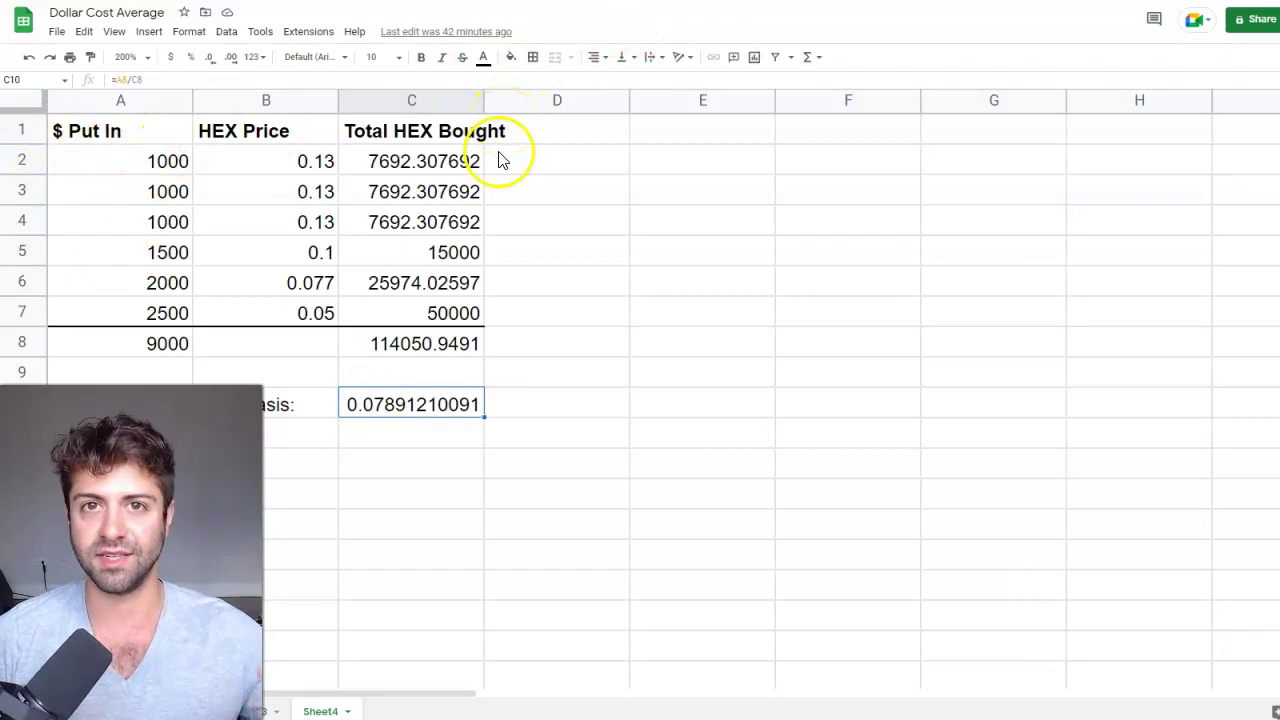
left_click_drag(166, 163, 176, 315)
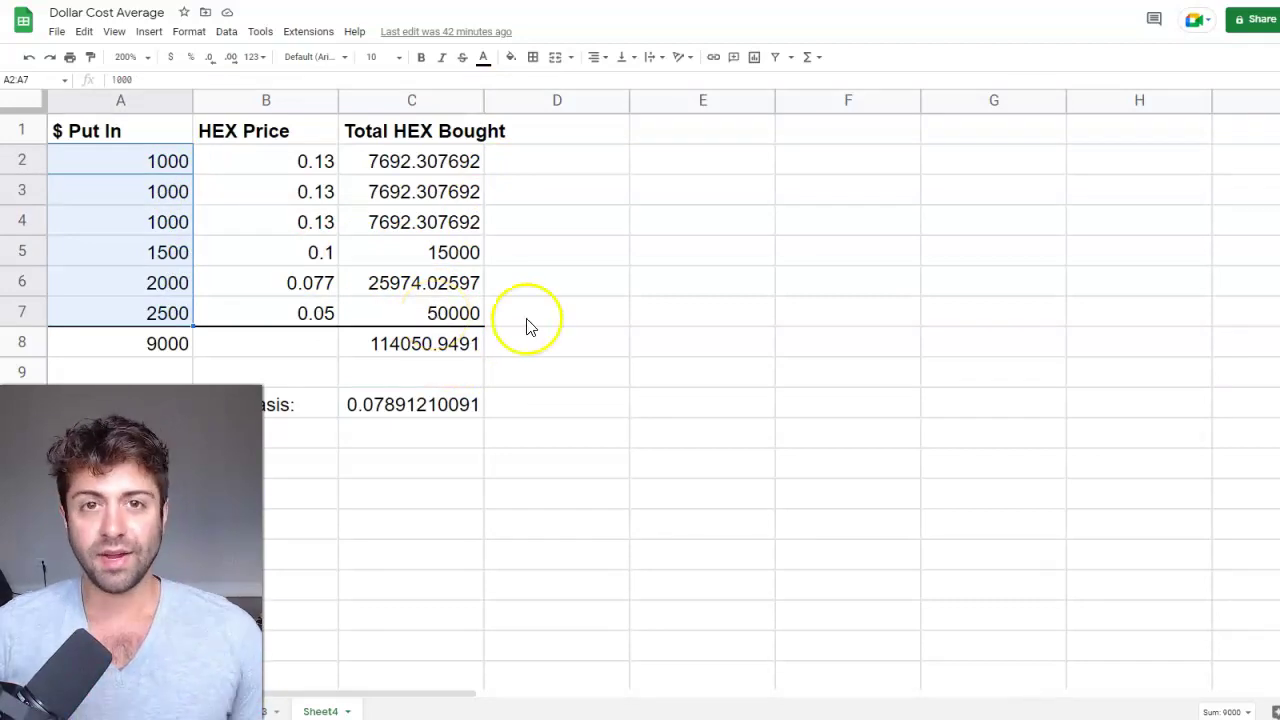
left_click(433, 406)
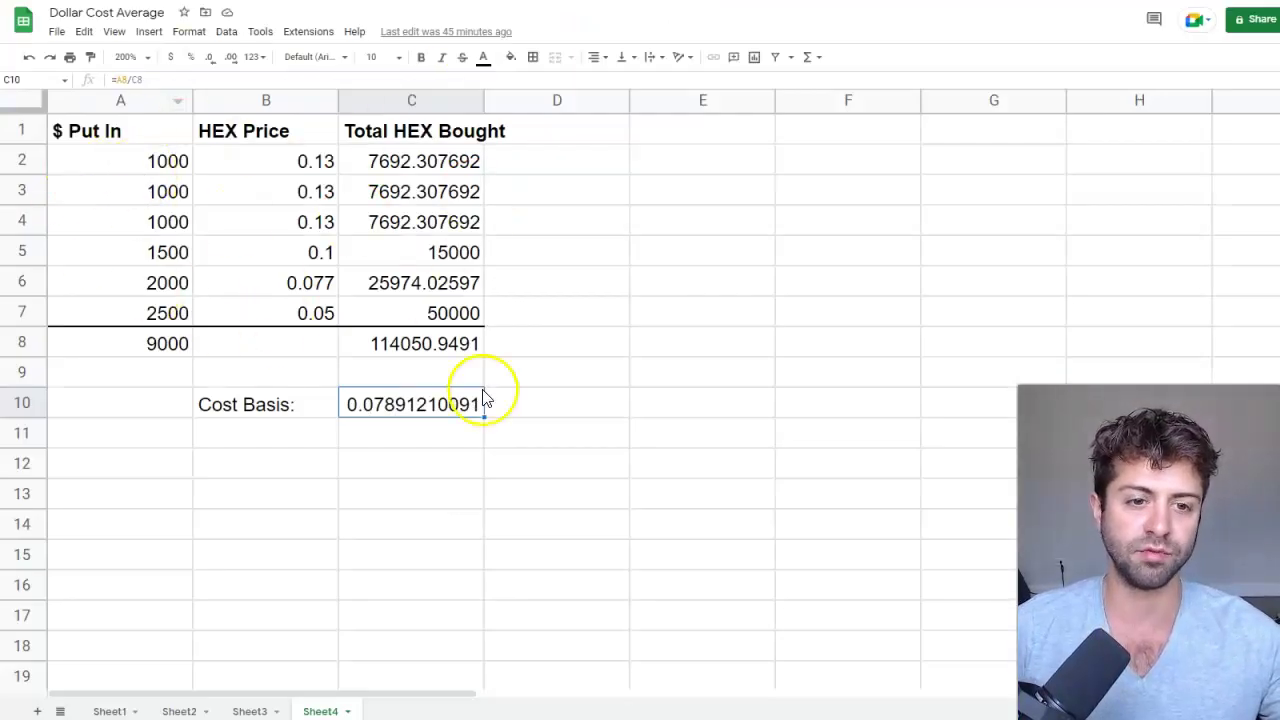
- Compare the purchase tables on Sheet2 and Sheet3, selecting Sheet3's increasing $ Put In amounts in A2:A6
left_click(172, 709)
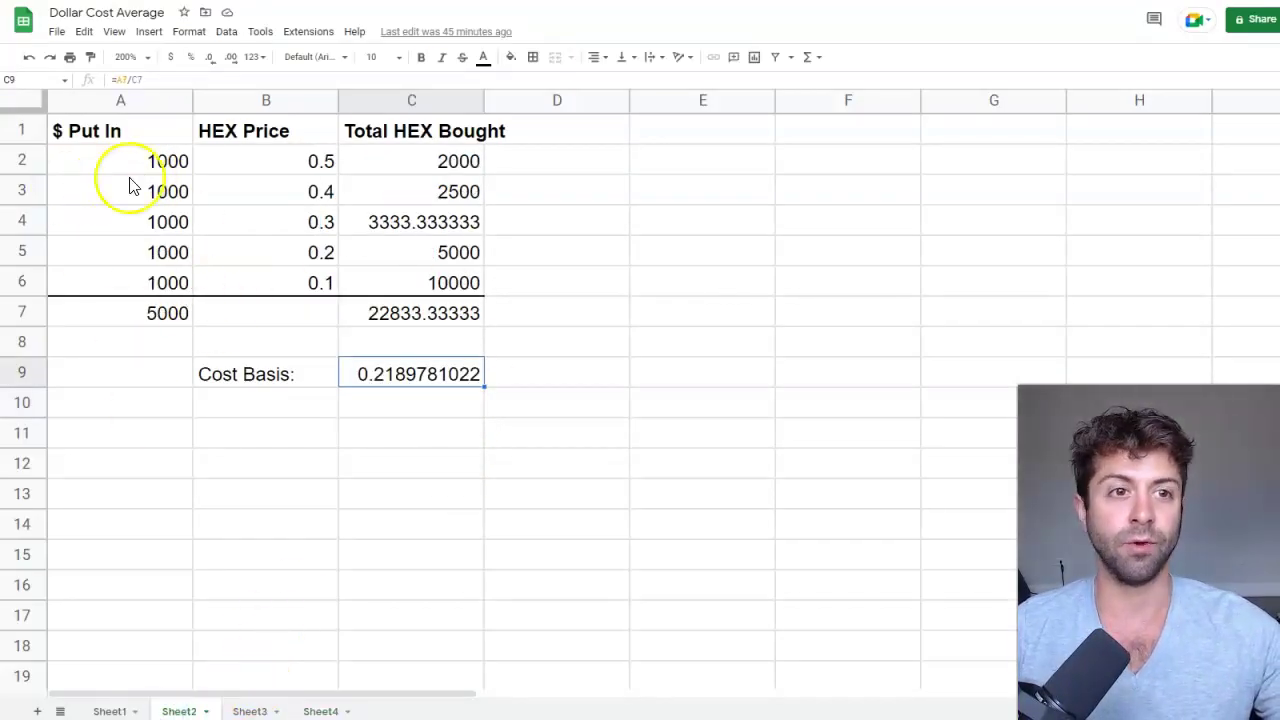
left_click(250, 710)
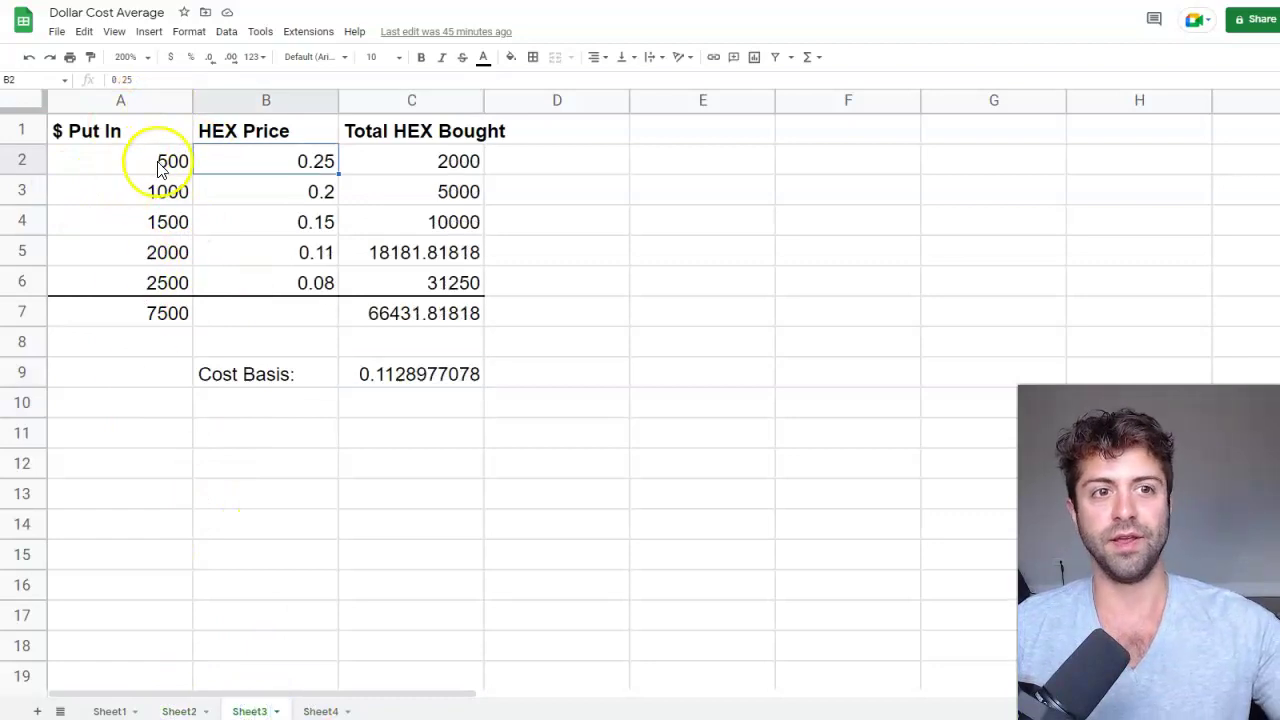
left_click_drag(160, 165, 178, 274)
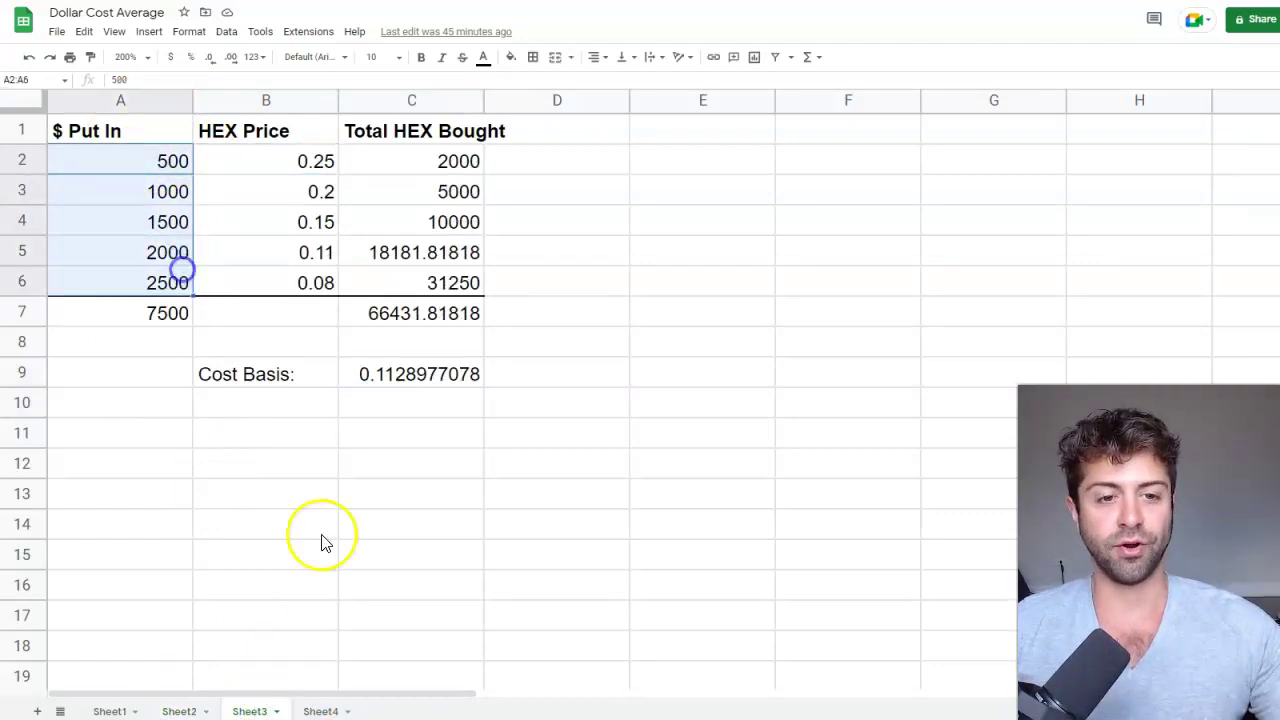
- Return to Sheet4 and review the $ Put In amounts in A2:A7 and the first HEX price in B2
left_click(320, 711)
left_click_drag(95, 160, 178, 322)
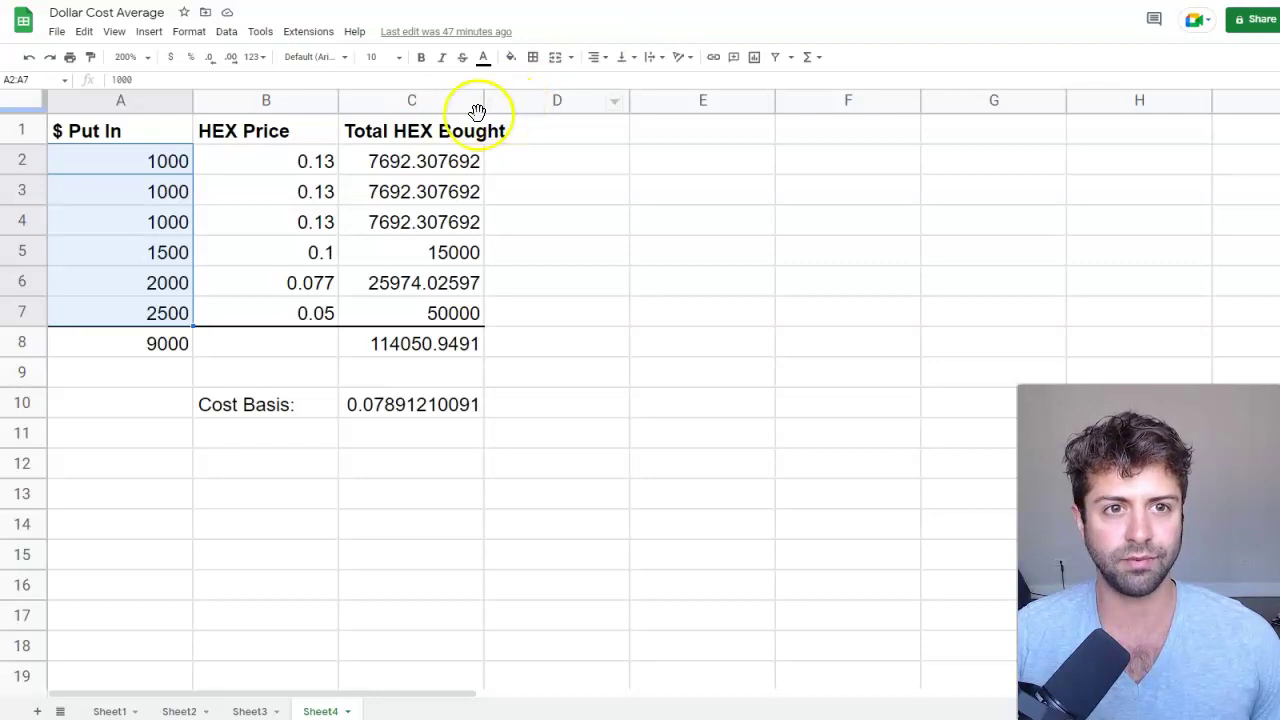
left_click(320, 163)
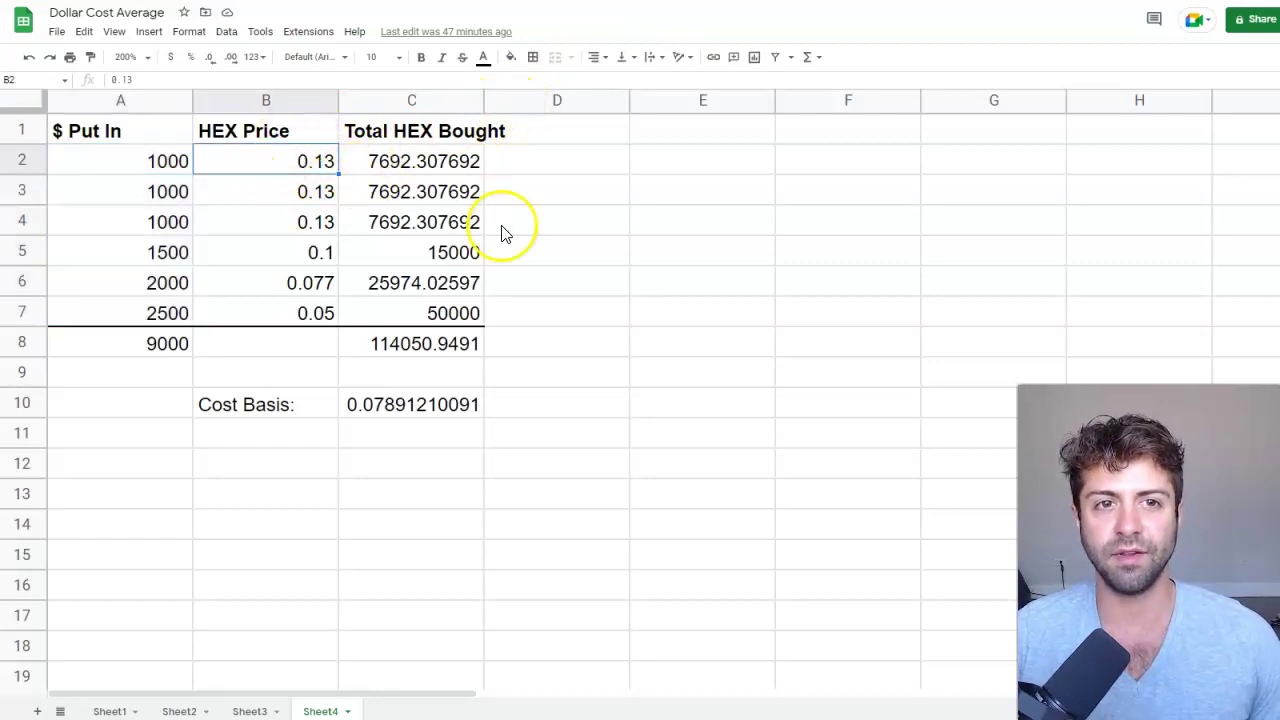
- Switch to the HEX / USD chart in TradingView and examine the first blue arrow at the $1000 level against the lower buy levels
left_click(683, 1)
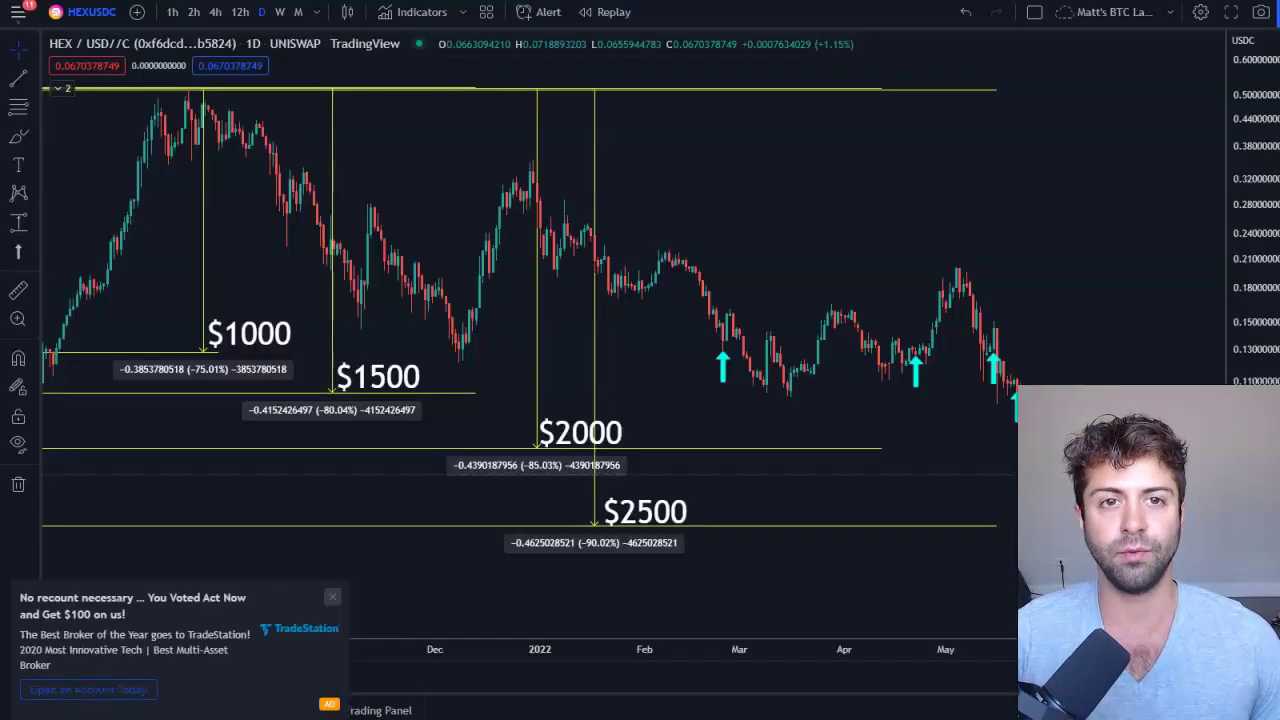
left_click(717, 365)
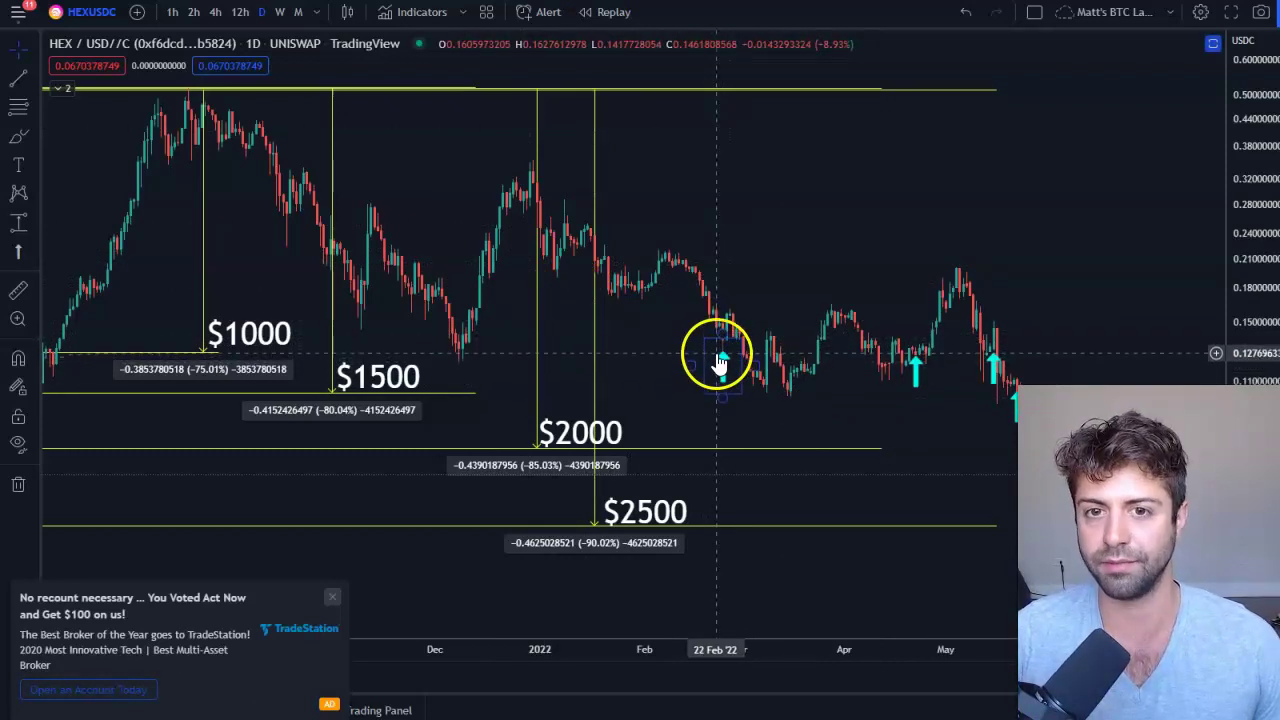
left_click(1005, 534)
left_click(1012, 442)
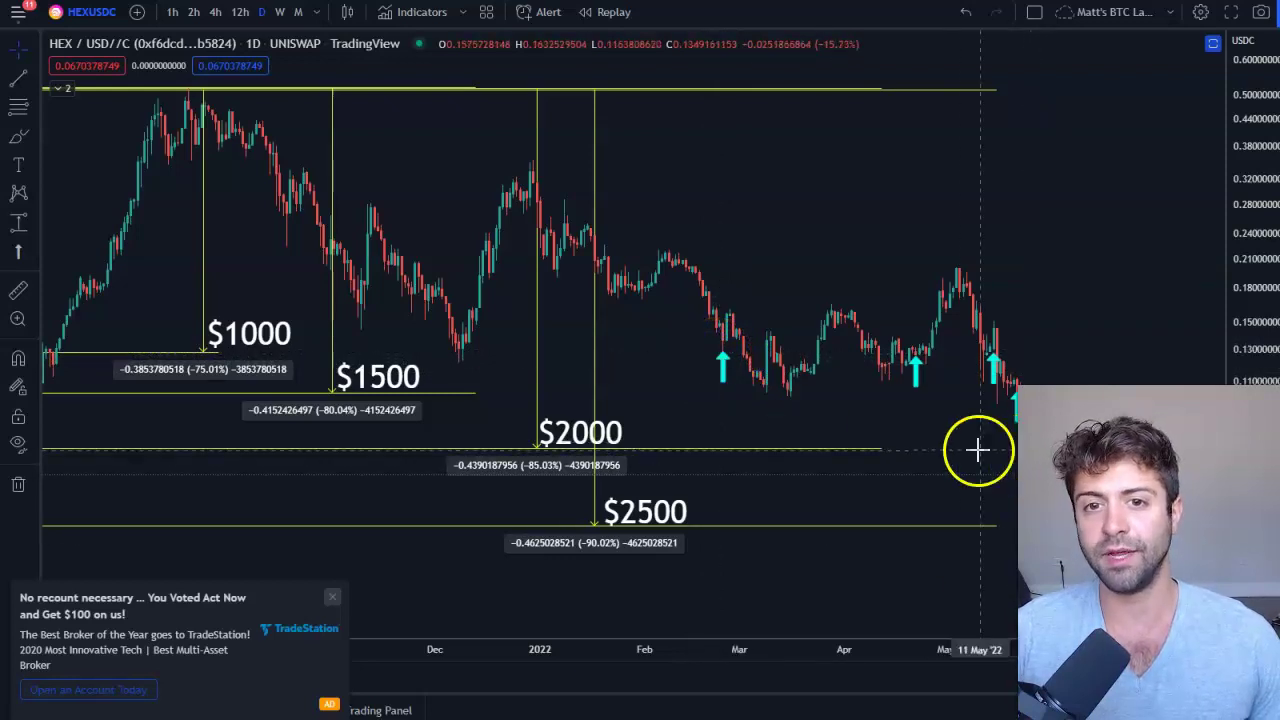
left_click(712, 352)
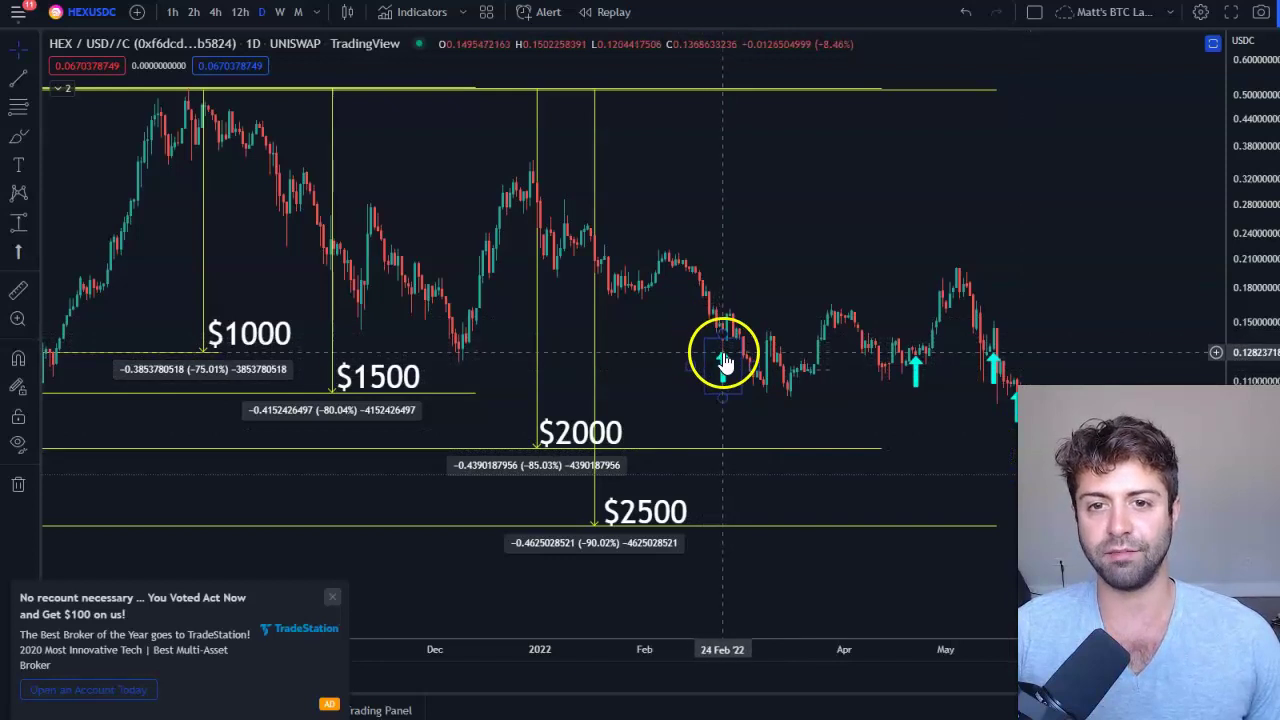
left_click(728, 366)
- Measure the price drop from the $1000 level to the $2000 level with the price range tool and remove the measurement
left_click(22, 226)
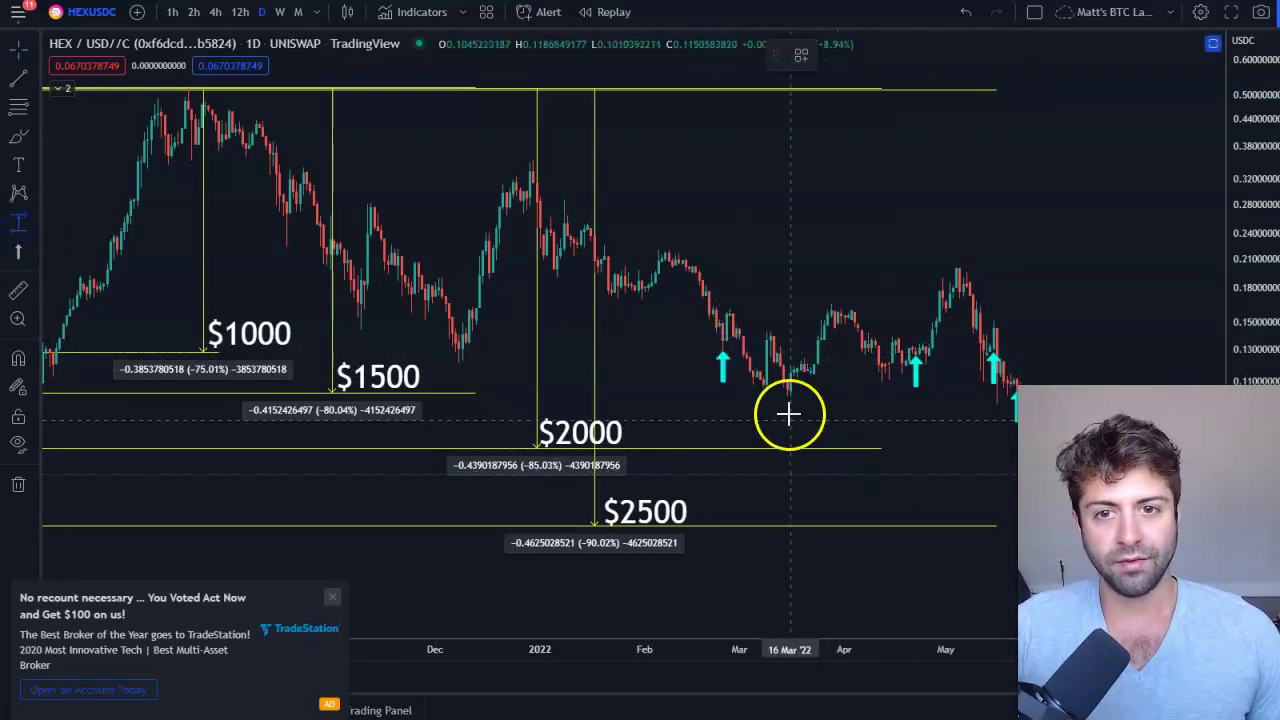
left_click(748, 354)
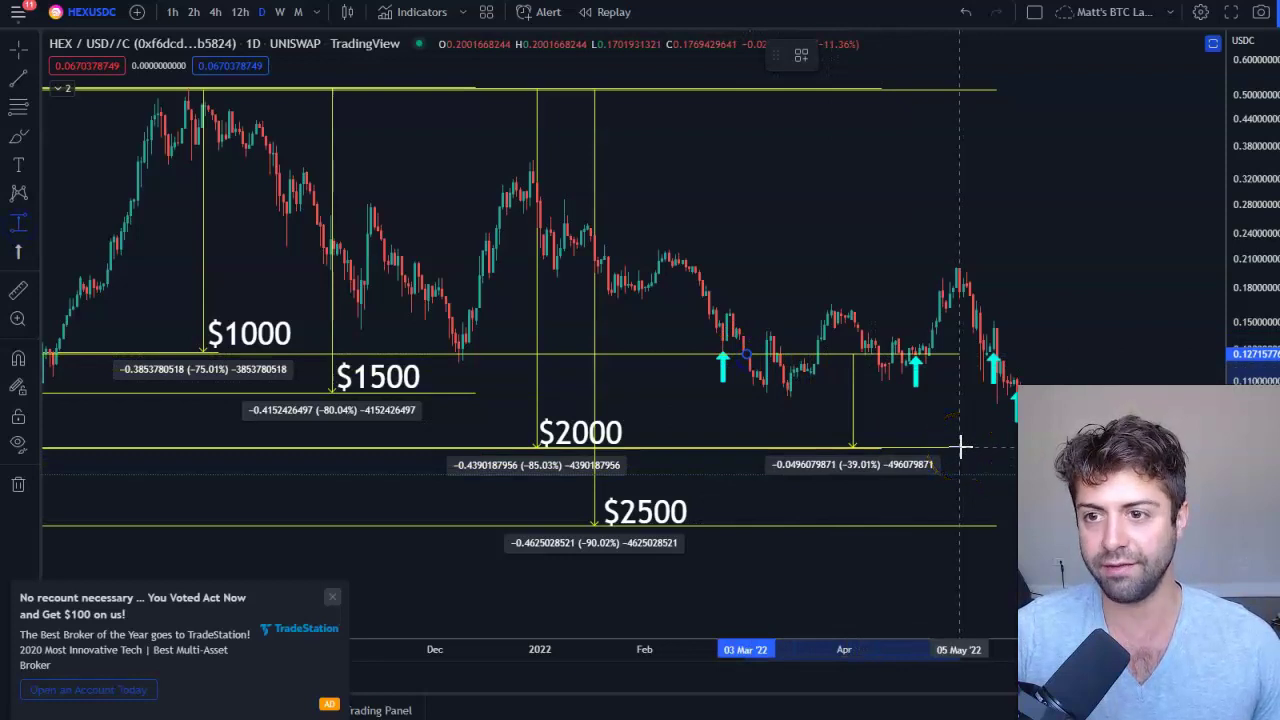
left_click(740, 352)
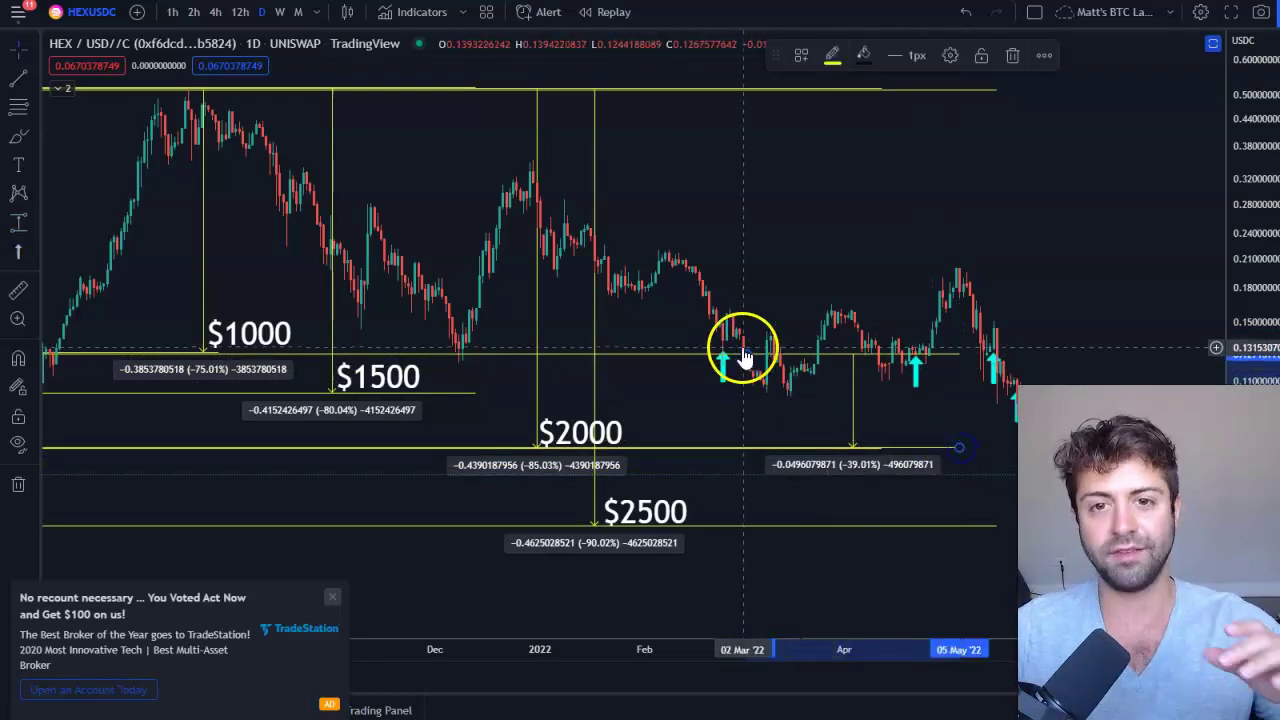
left_click_drag(731, 362, 853, 430)
left_click(853, 430)
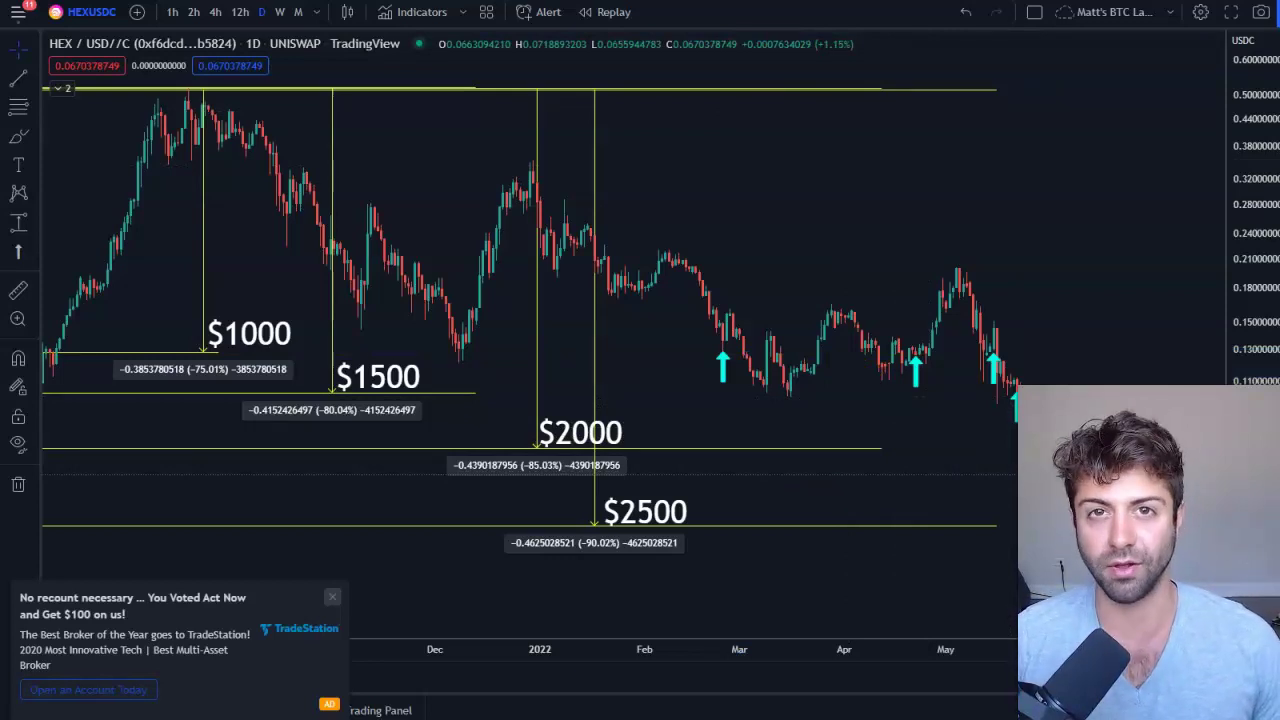
- Switch back to the Sheet4 purchase table in Google Sheets
key("ctrl+Tab")
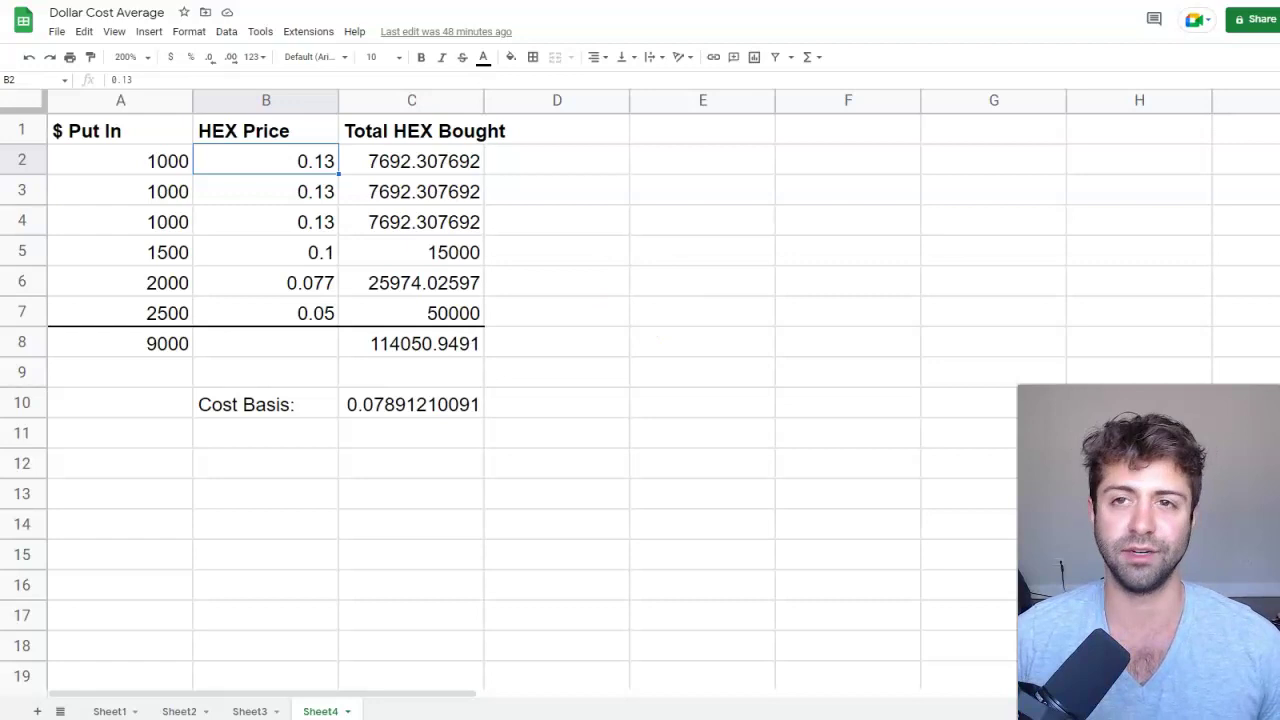